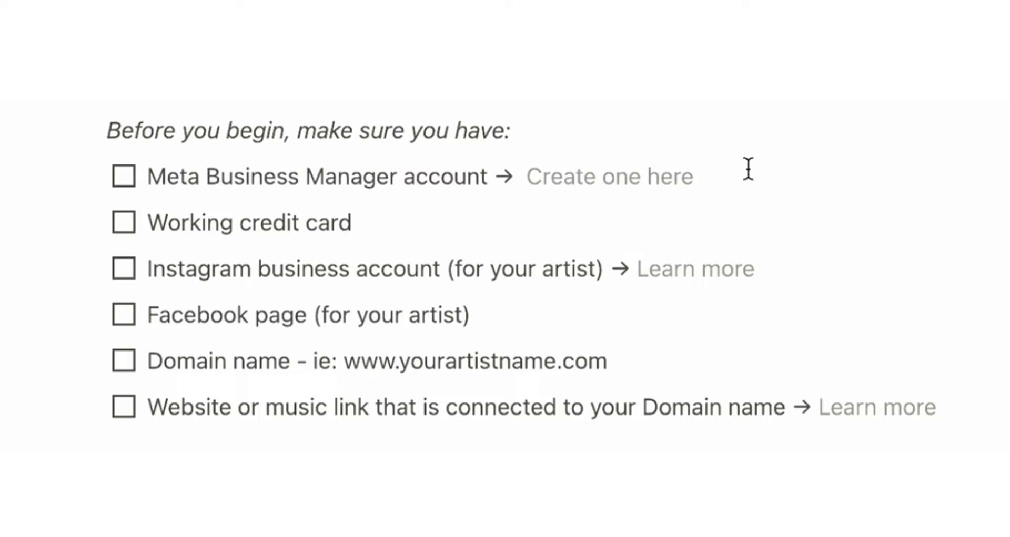
Step: Open Business settings for VV Supply Co. from the list of all Meta tools
{"action": "mouse_move", "coordinate": [658, 176]}
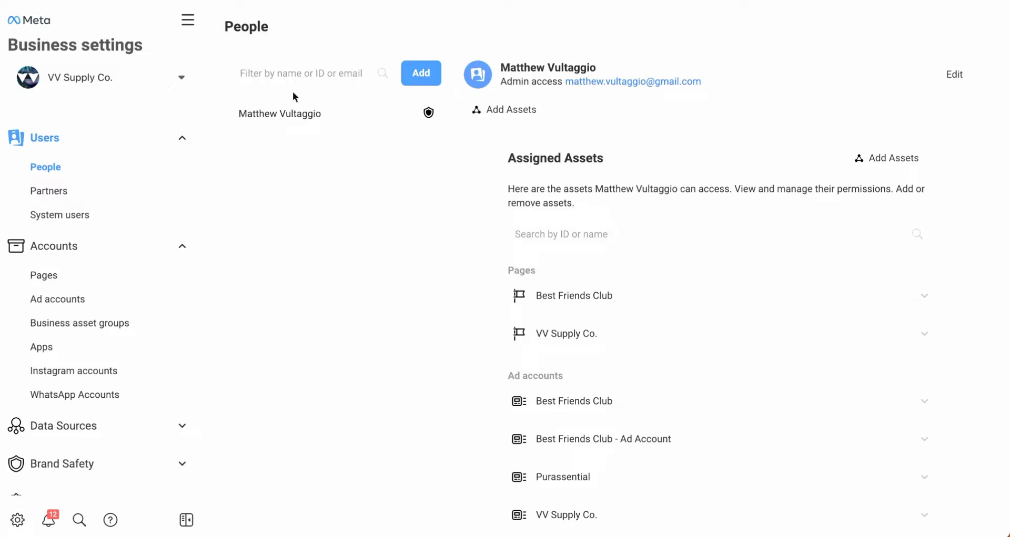
{"action": "left_click", "coordinate": [191, 22]}
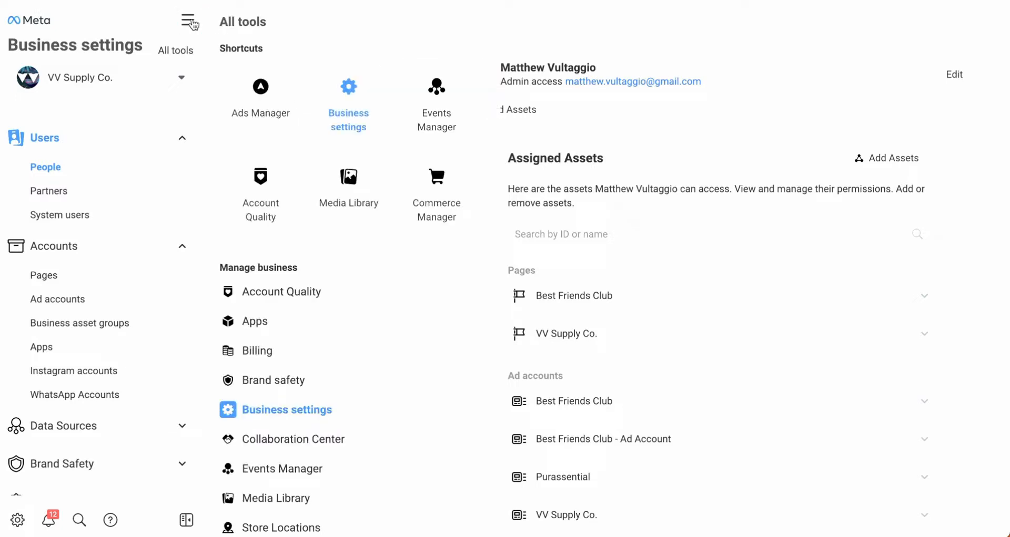
{"action": "left_click", "coordinate": [346, 89]}
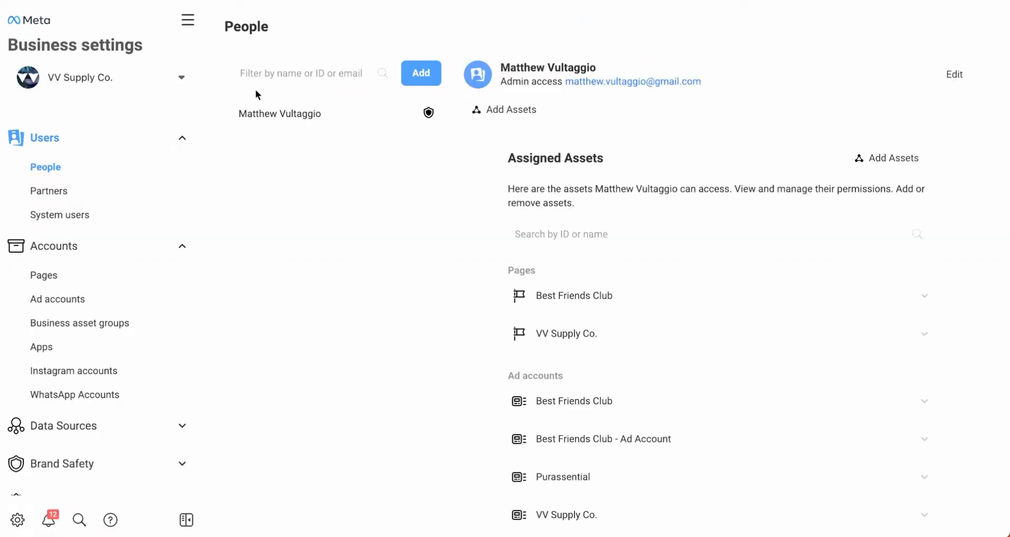
Step: Open the business info and examine the business details, verification status, history and business options
{"action": "scroll", "coordinate": [120, 255], "scroll_direction": "down", "scroll_amount": 5}
{"action": "left_click", "coordinate": [62, 452]}
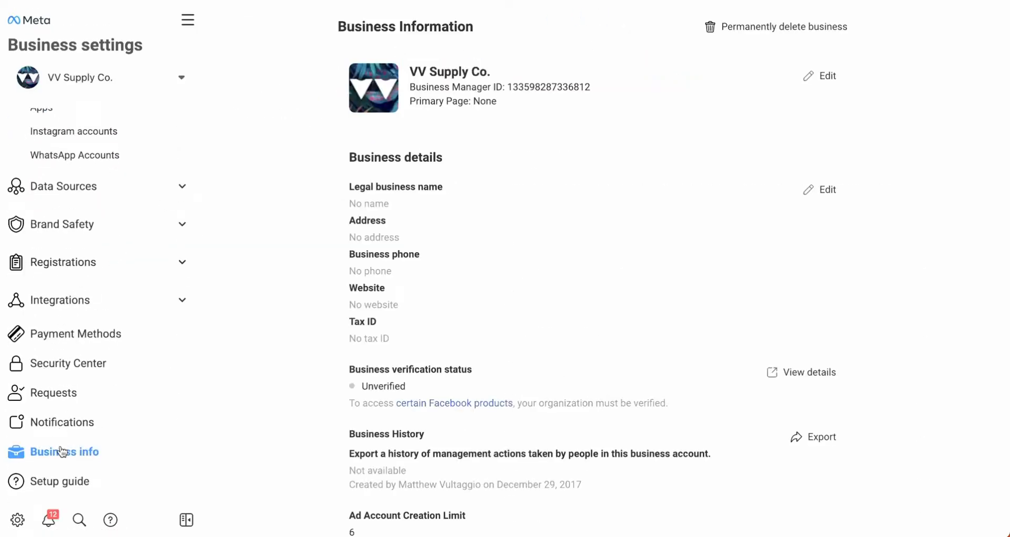
{"action": "scroll", "coordinate": [281, 342], "scroll_direction": "down", "scroll_amount": 1}
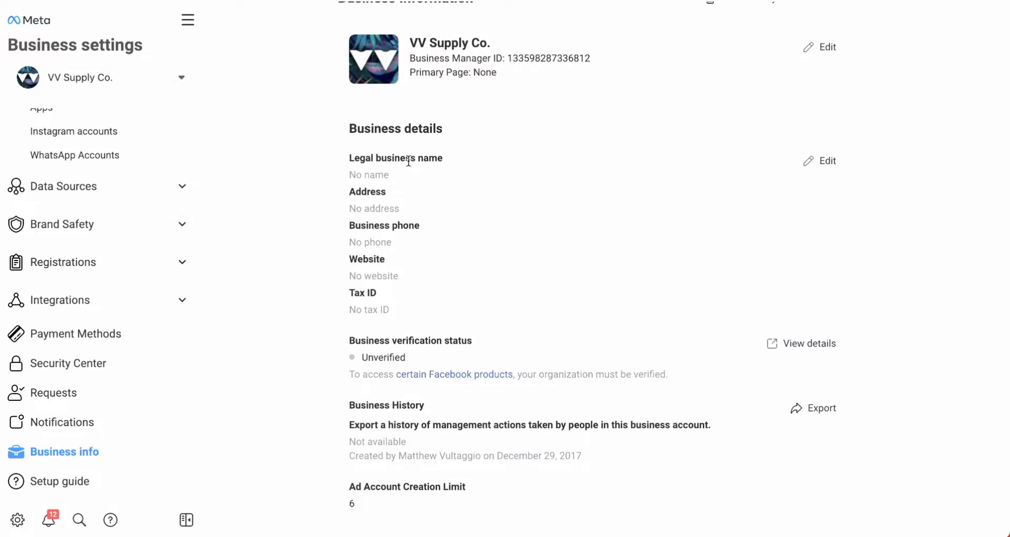
{"action": "scroll", "coordinate": [406, 314], "scroll_direction": "down", "scroll_amount": 3}
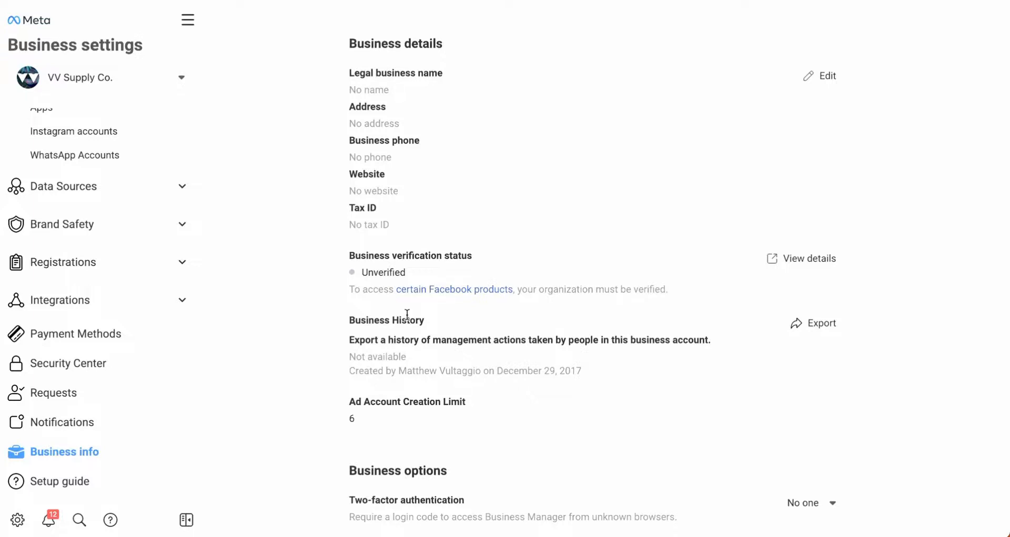
{"action": "scroll", "coordinate": [407, 314], "scroll_direction": "down", "scroll_amount": 1}
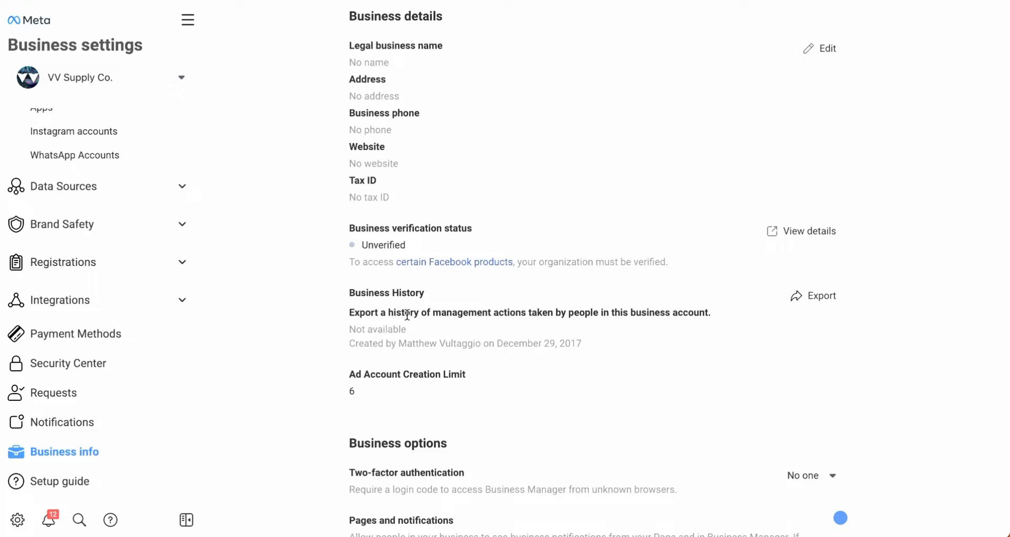
{"action": "scroll", "coordinate": [406, 314], "scroll_direction": "down", "scroll_amount": 1}
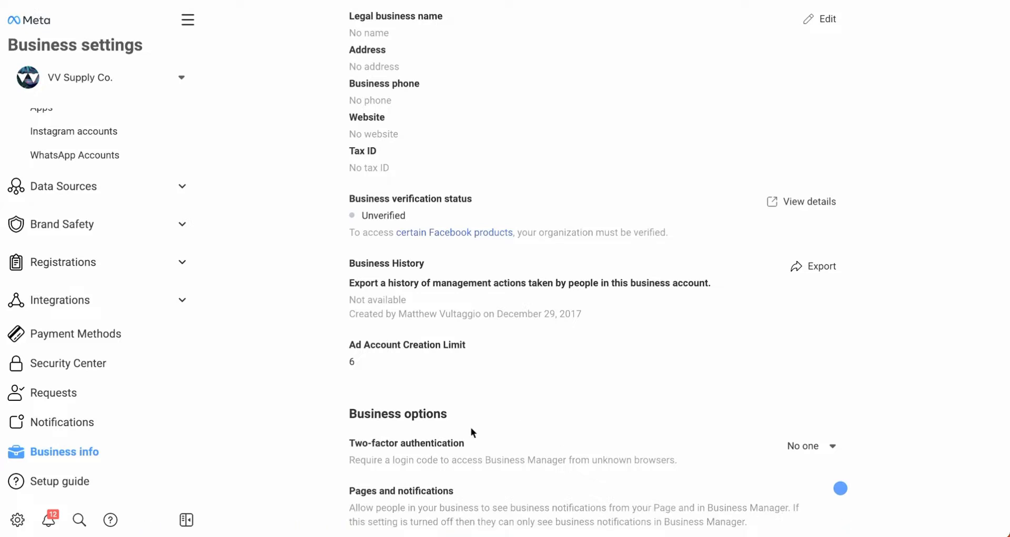
{"action": "scroll", "coordinate": [517, 434], "scroll_direction": "up", "scroll_amount": 3}
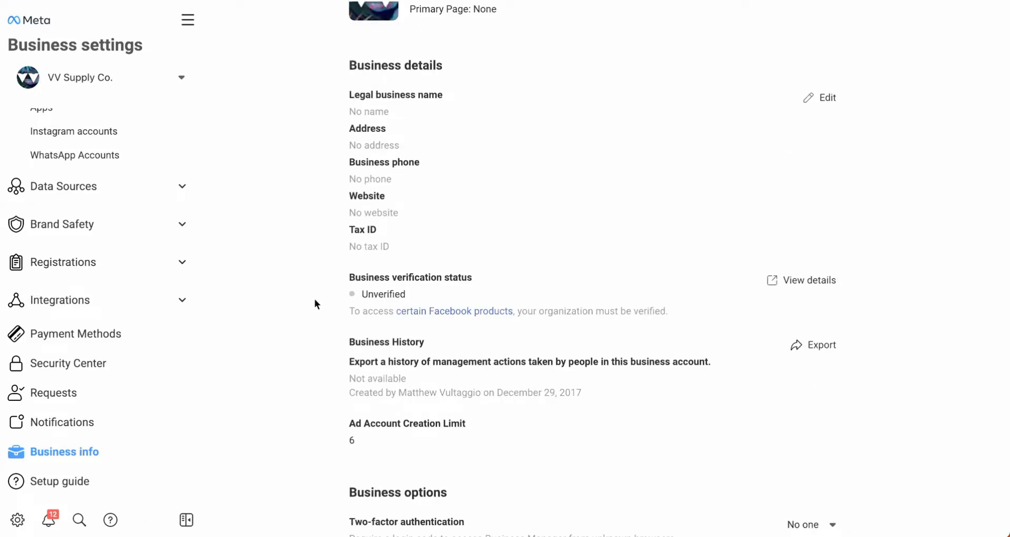
{"action": "scroll", "coordinate": [174, 263], "scroll_direction": "up", "scroll_amount": 5}
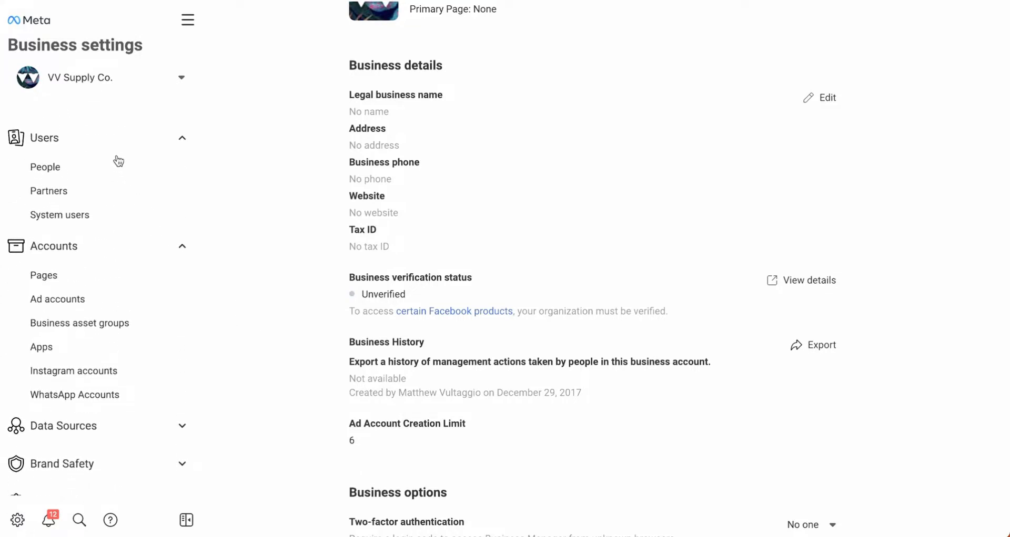
Step: Open asset assignment for the admin user under People and review the permissions for Pages, ad accounts, catalogs, apps and pixels
{"action": "left_click", "coordinate": [79, 172]}
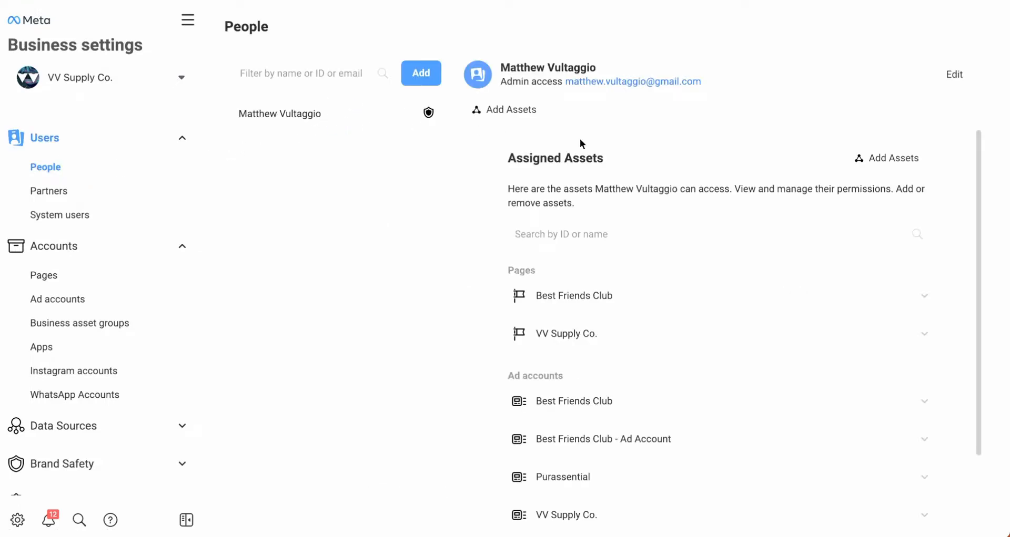
{"action": "left_click", "coordinate": [907, 166]}
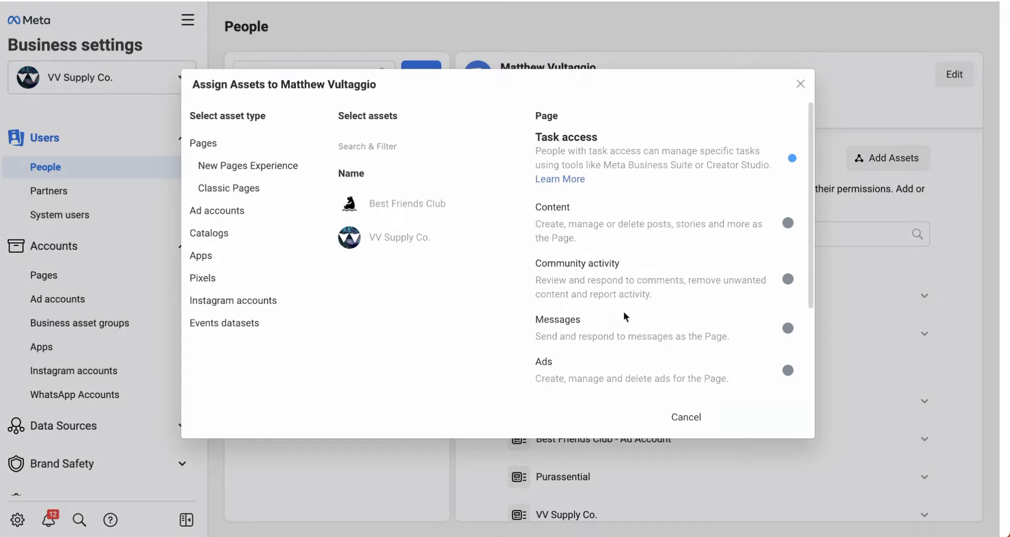
{"action": "scroll", "coordinate": [632, 316], "scroll_direction": "down", "scroll_amount": 4}
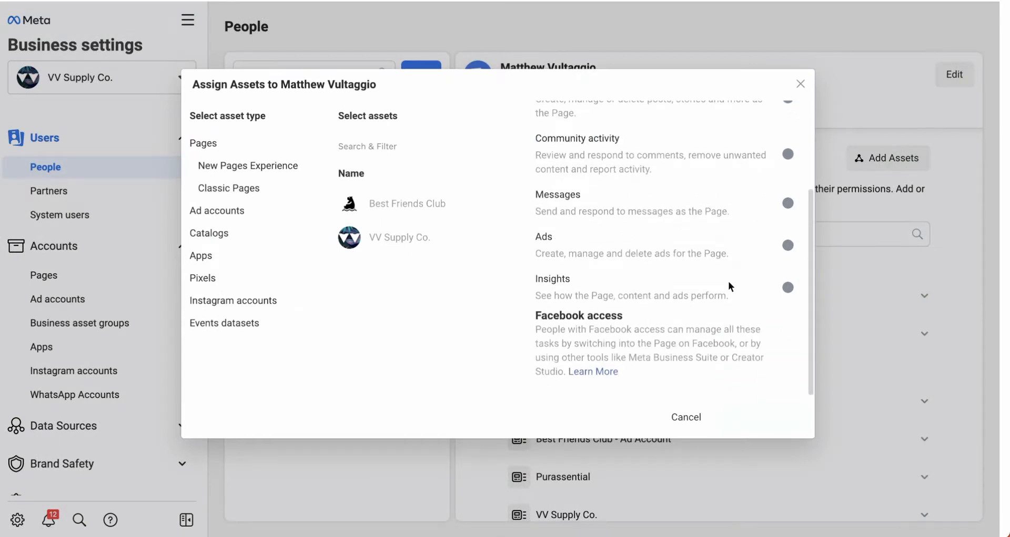
{"action": "scroll", "coordinate": [728, 280], "scroll_direction": "up", "scroll_amount": 3}
{"action": "left_click", "coordinate": [792, 158]}
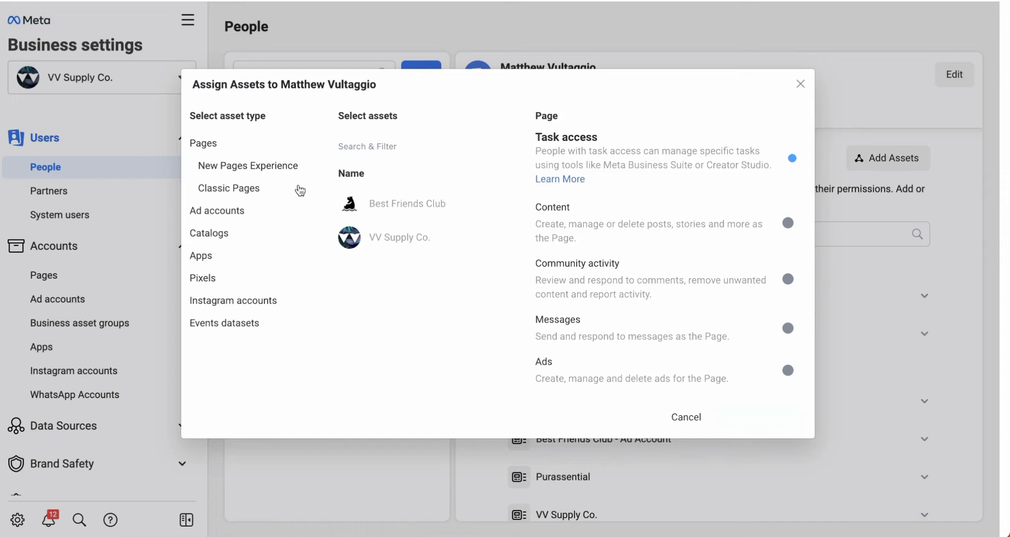
{"action": "left_click", "coordinate": [235, 190]}
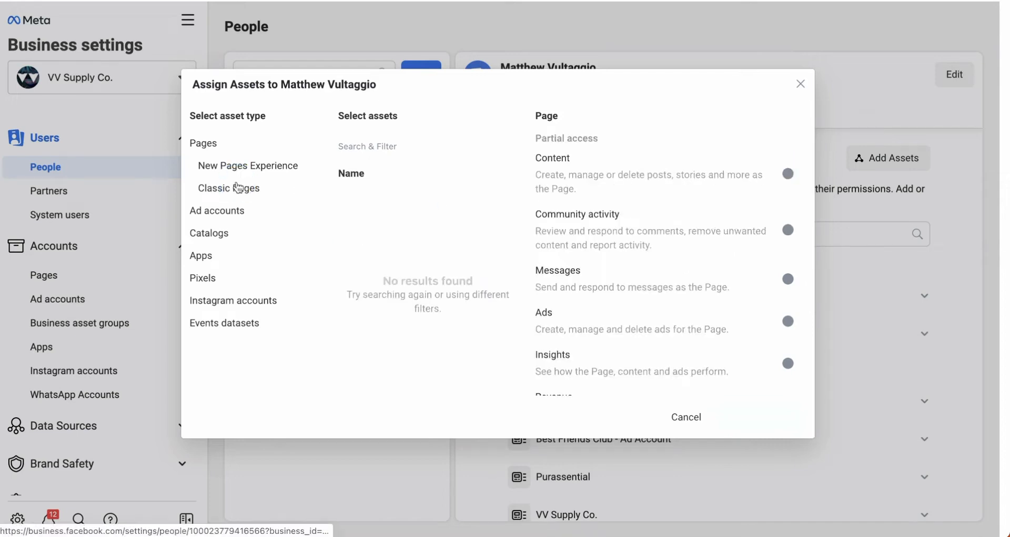
{"action": "left_click", "coordinate": [219, 213]}
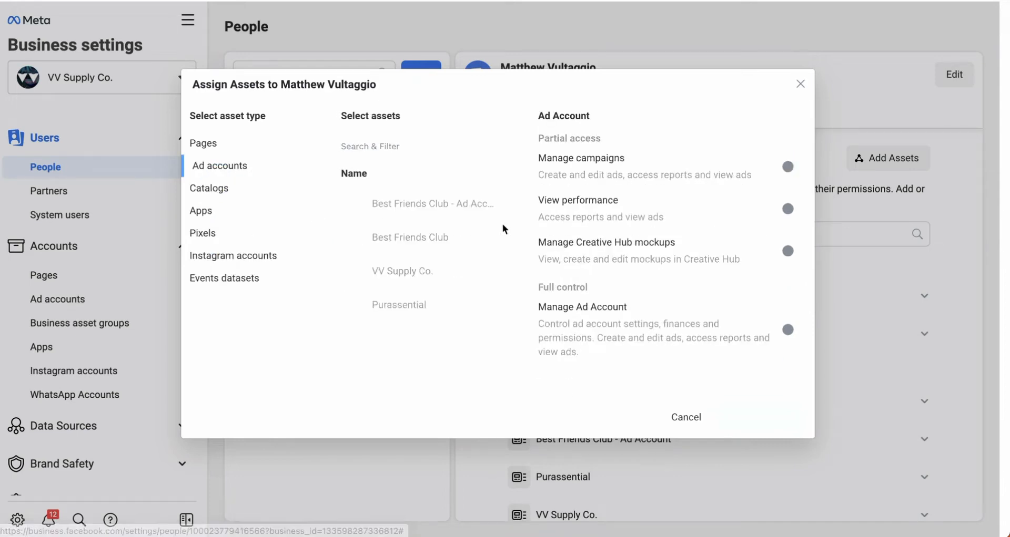
{"action": "left_click", "coordinate": [277, 193]}
{"action": "left_click", "coordinate": [315, 215]}
{"action": "left_click", "coordinate": [251, 235]}
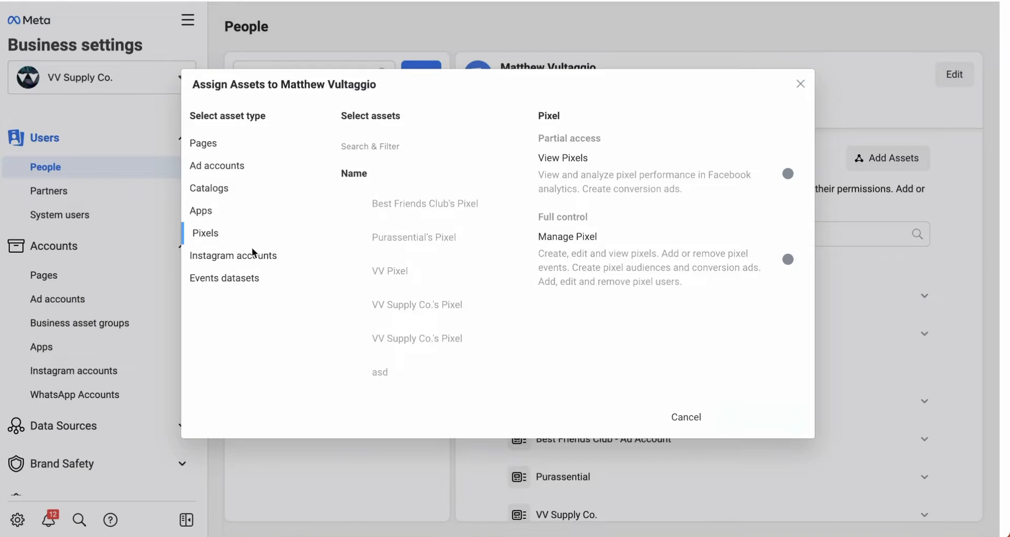
{"action": "left_click", "coordinate": [515, 207]}
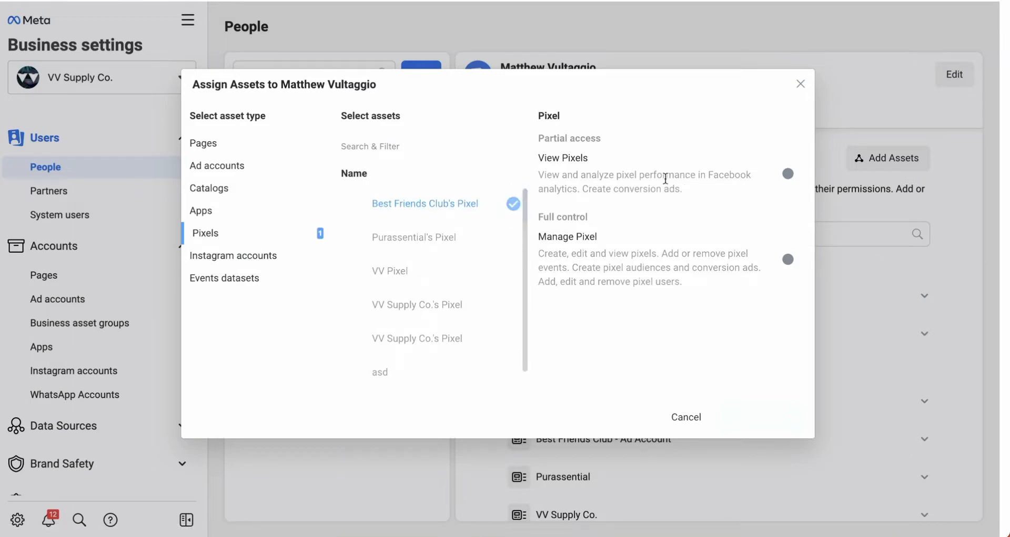
{"action": "left_click", "coordinate": [788, 176]}
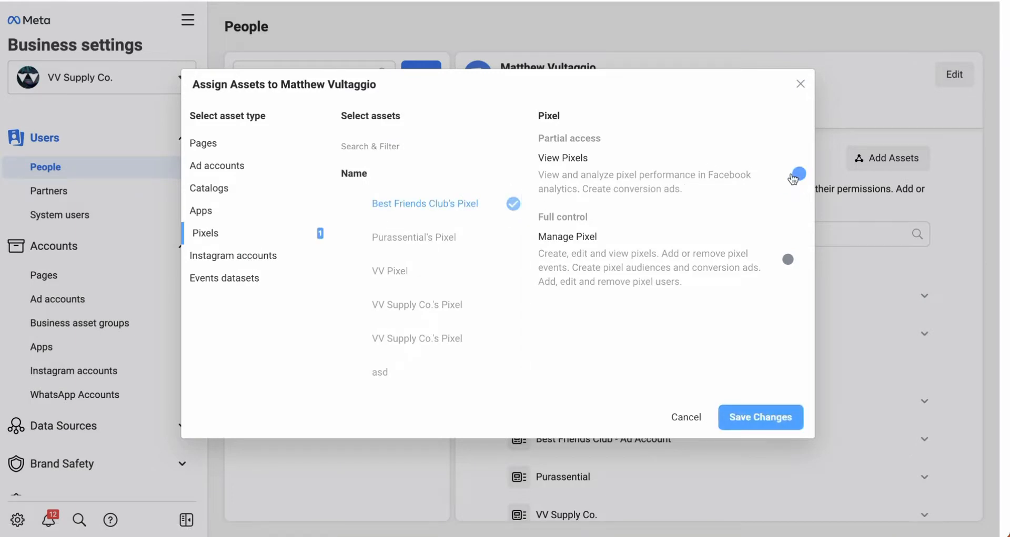
{"action": "left_click", "coordinate": [792, 259]}
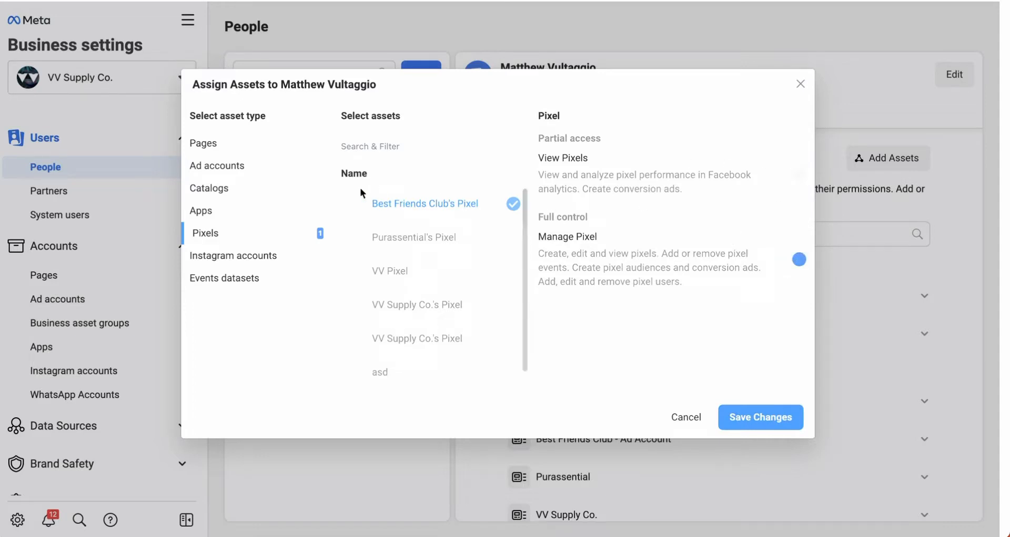
{"action": "left_click", "coordinate": [237, 256]}
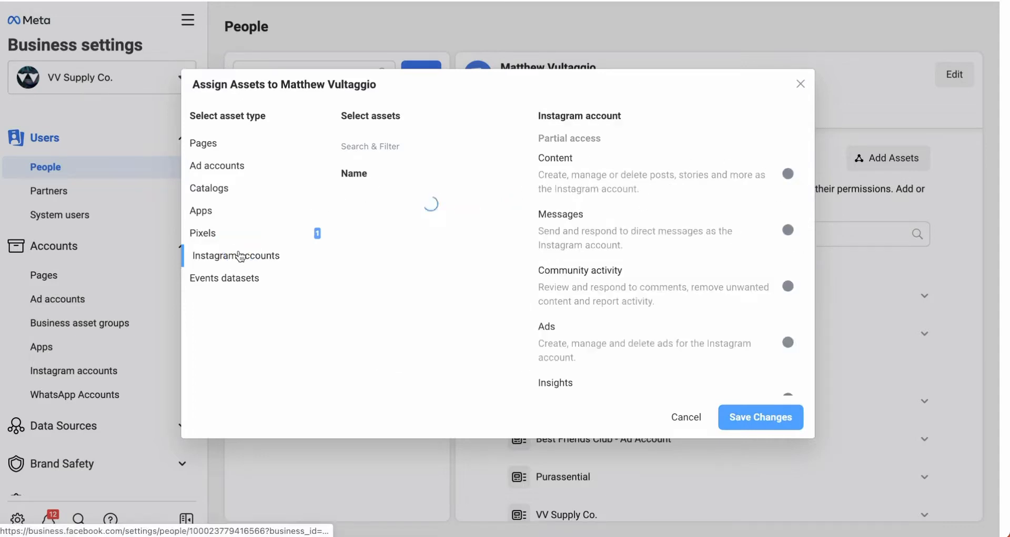
{"action": "left_click", "coordinate": [518, 203]}
Step: Review the events datasets, pixels, apps, catalogs, ad accounts and Pages in the asset assignment, leaving it without saving
{"action": "left_click", "coordinate": [214, 280]}
{"action": "left_click", "coordinate": [214, 236]}
{"action": "left_click", "coordinate": [217, 216]}
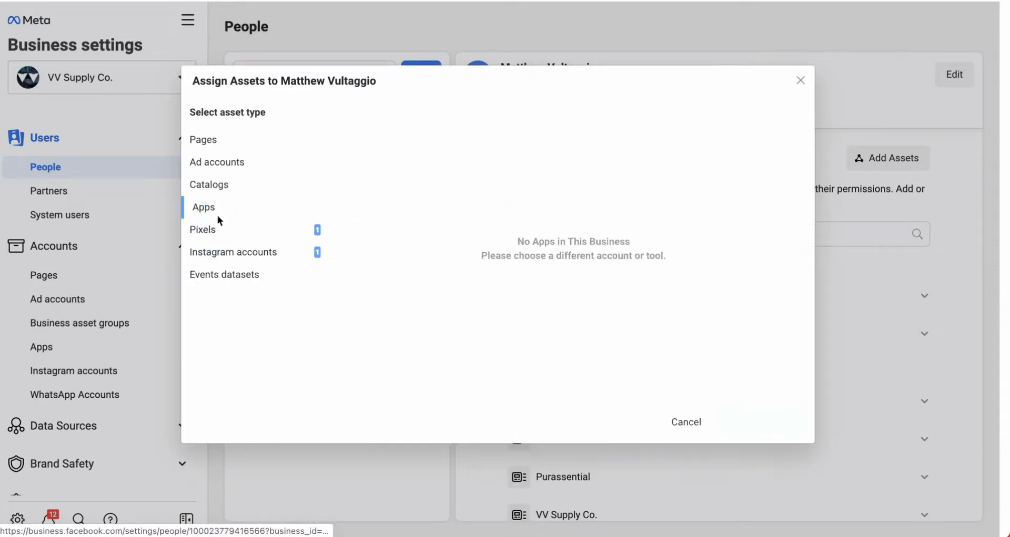
{"action": "left_click", "coordinate": [219, 181]}
{"action": "left_click", "coordinate": [218, 163]}
{"action": "left_click", "coordinate": [205, 140]}
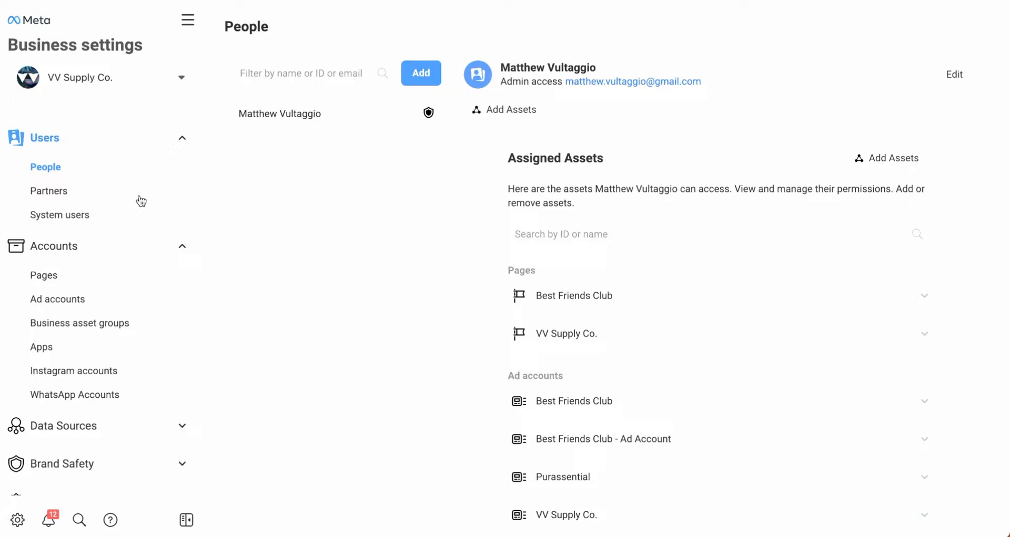
Step: View the business's partners, its system users and its Pages
{"action": "left_click", "coordinate": [140, 196]}
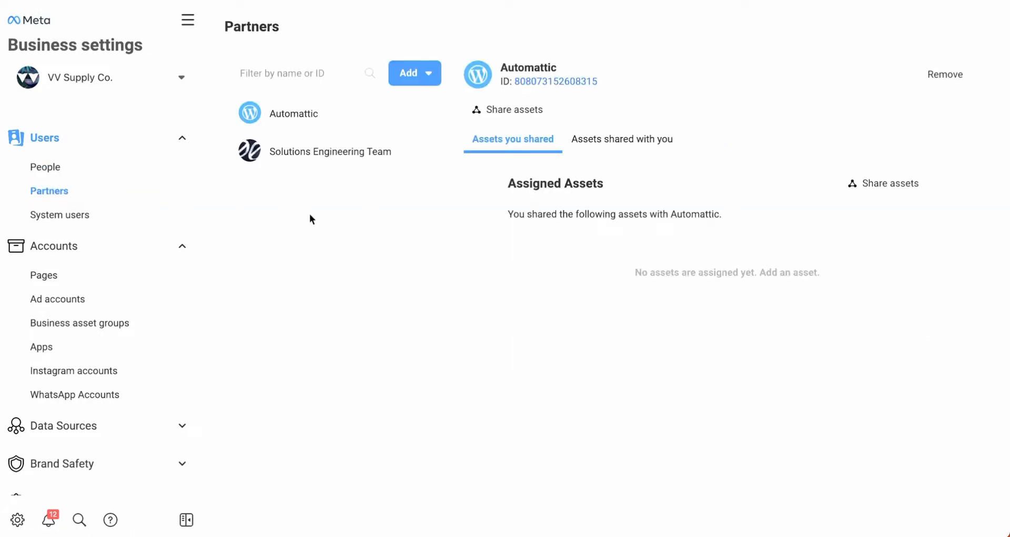
{"action": "left_click", "coordinate": [89, 213]}
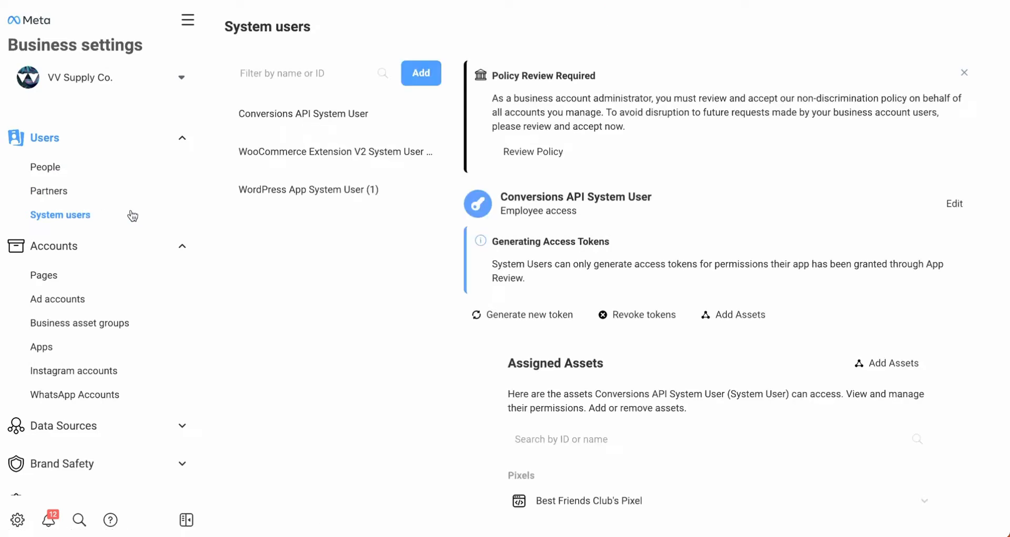
{"action": "scroll", "coordinate": [103, 220], "scroll_direction": "down", "scroll_amount": 1}
{"action": "left_click", "coordinate": [84, 217]}
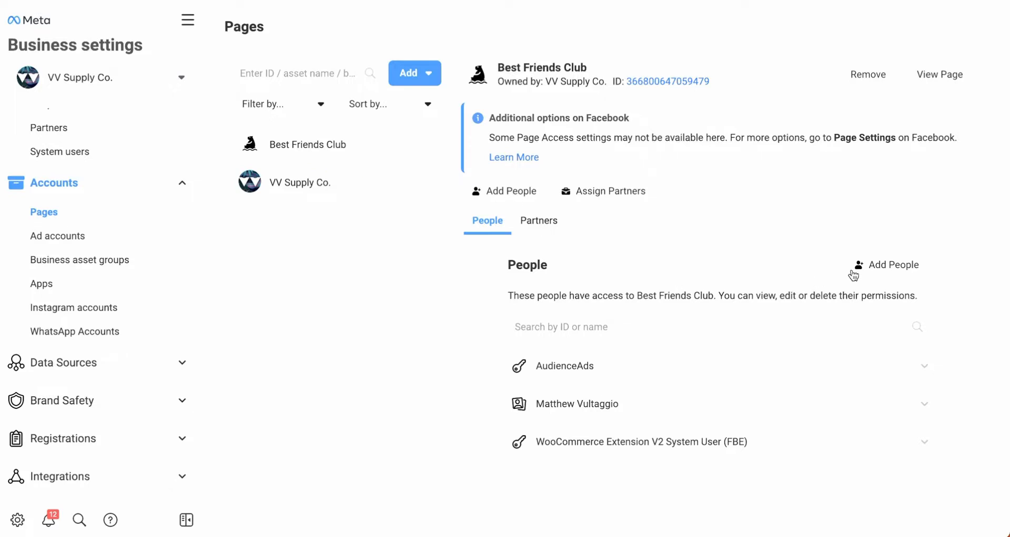
Step: Review the task and Facebook access options for adding the admin user to the Best Friends Club Page, without assigning them
{"action": "left_click", "coordinate": [890, 265]}
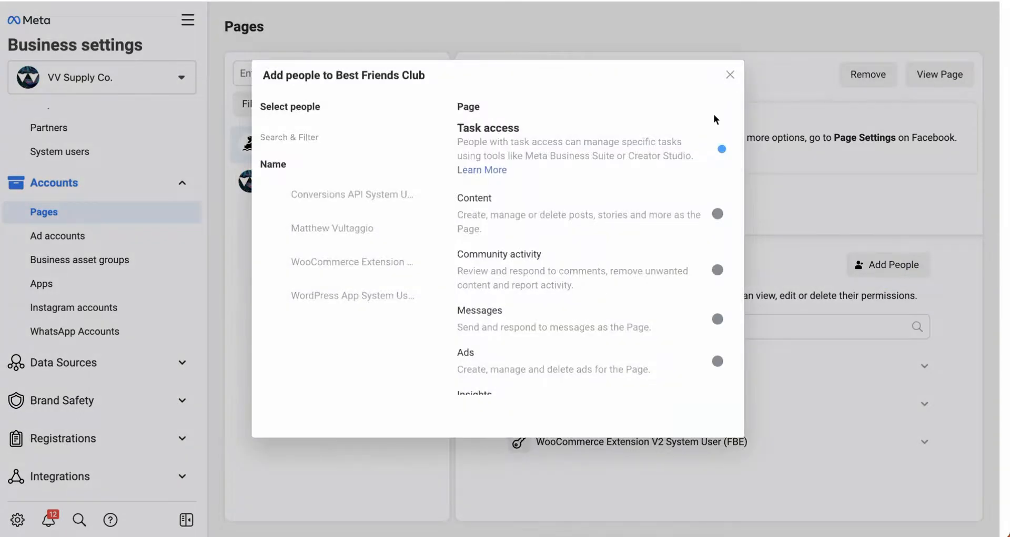
{"action": "left_click", "coordinate": [431, 229]}
{"action": "scroll", "coordinate": [513, 226], "scroll_direction": "down", "scroll_amount": 3}
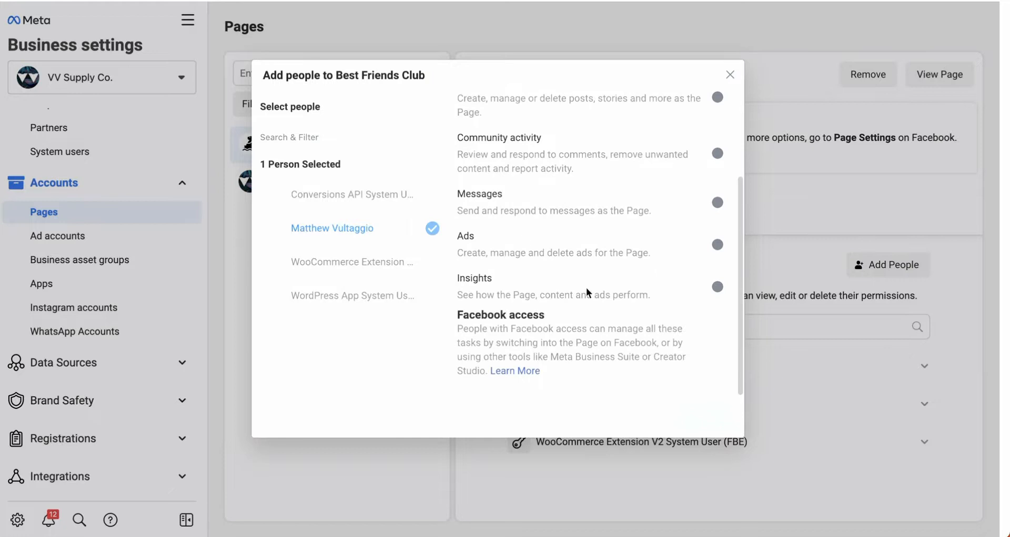
{"action": "left_click", "coordinate": [719, 342]}
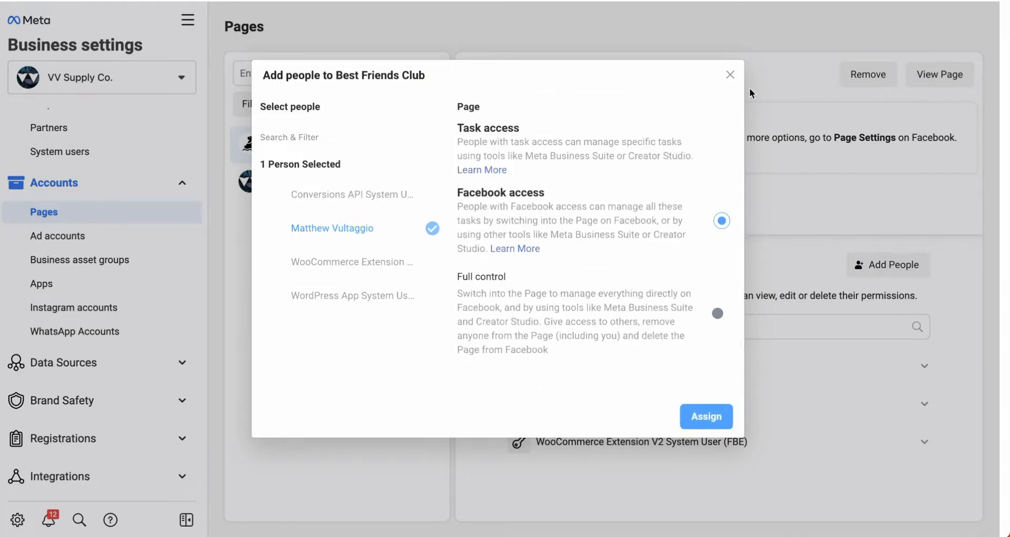
{"action": "left_click", "coordinate": [729, 74]}
Step: Check the Best Friends Club ad account's connected assets and the admin user's permissions on it
{"action": "left_click", "coordinate": [80, 237]}
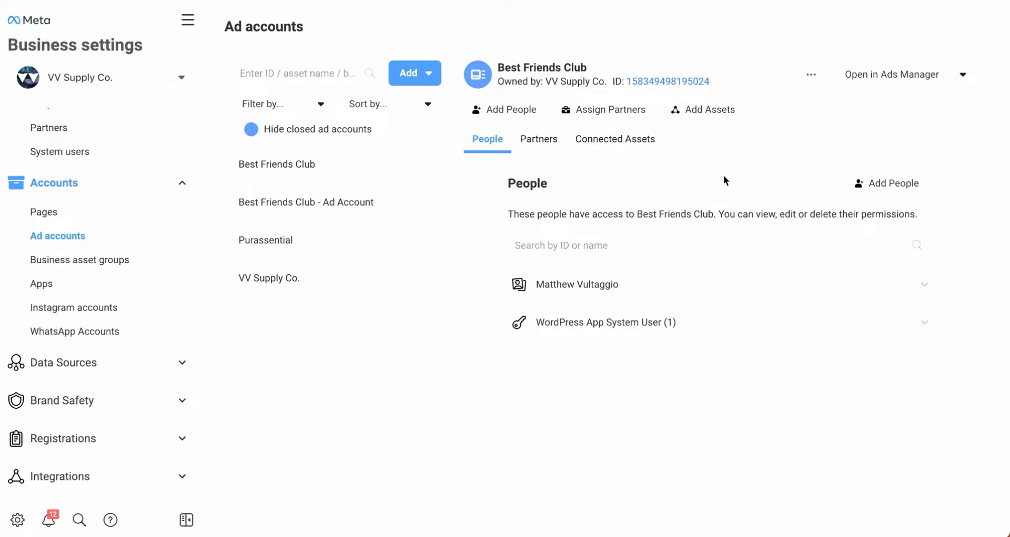
{"action": "left_click", "coordinate": [586, 146]}
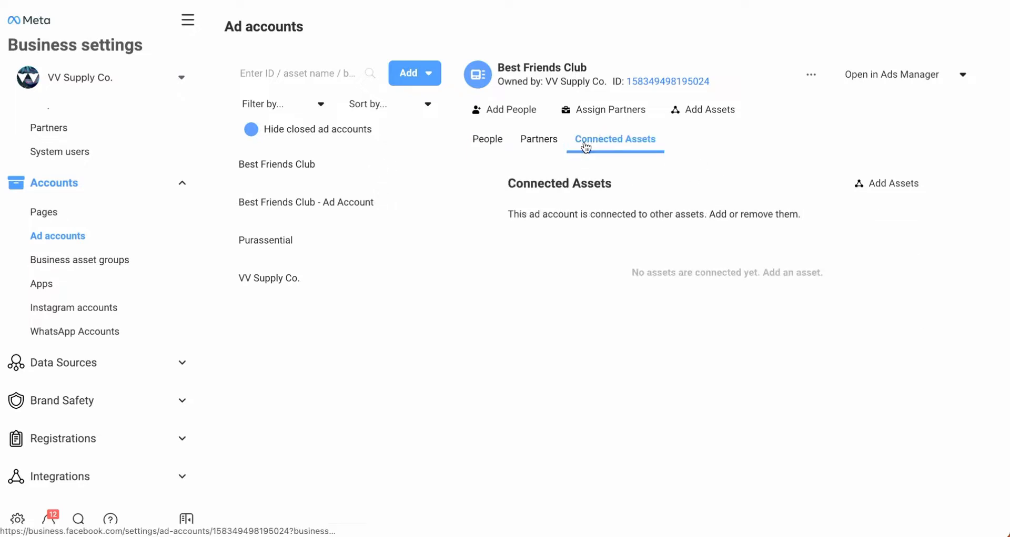
{"action": "left_click", "coordinate": [894, 190]}
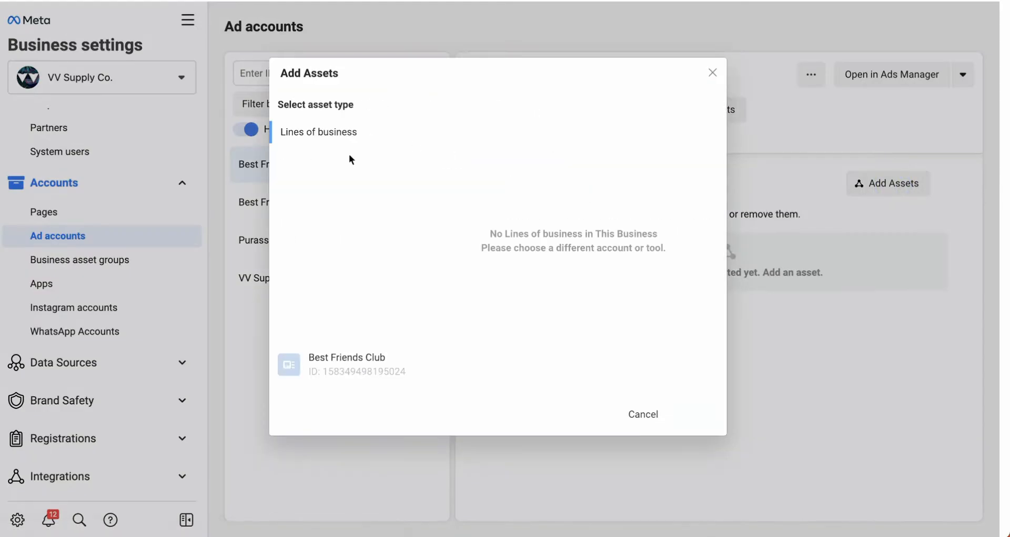
{"action": "left_click", "coordinate": [712, 74]}
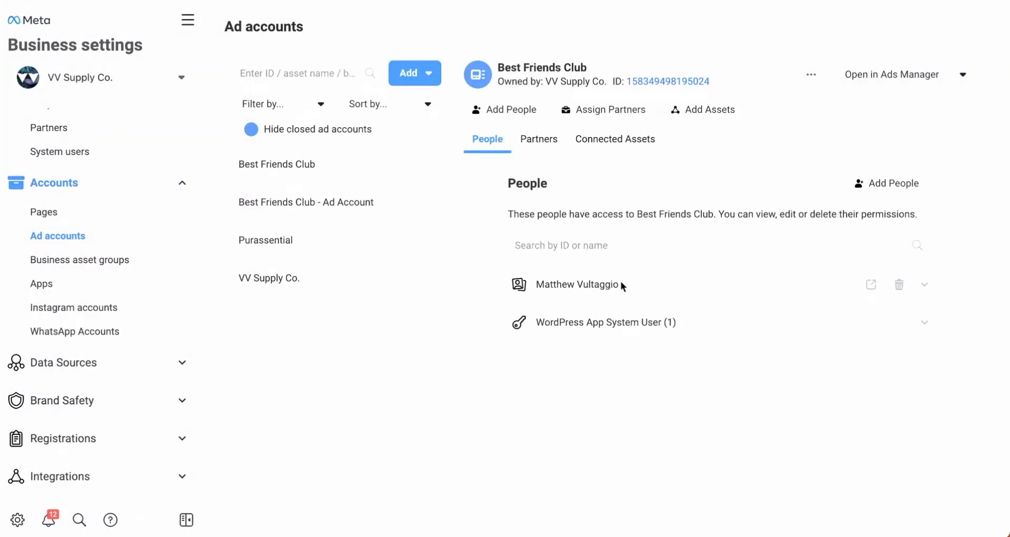
{"action": "left_click", "coordinate": [664, 286]}
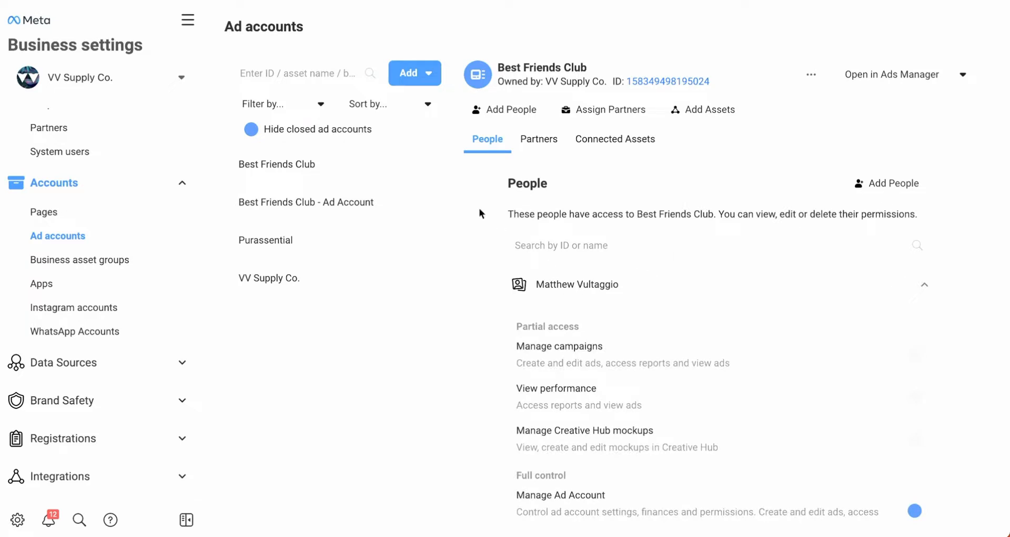
Step: View the business asset groups and Instagram accounts, and check what adding an Instagram account involves without adding one
{"action": "left_click", "coordinate": [114, 262]}
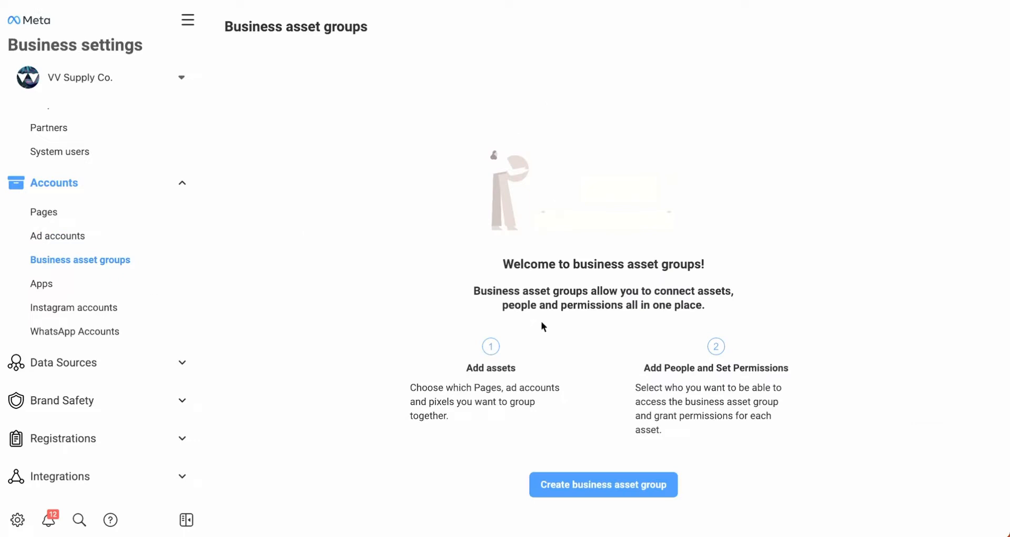
{"action": "left_click", "coordinate": [80, 287]}
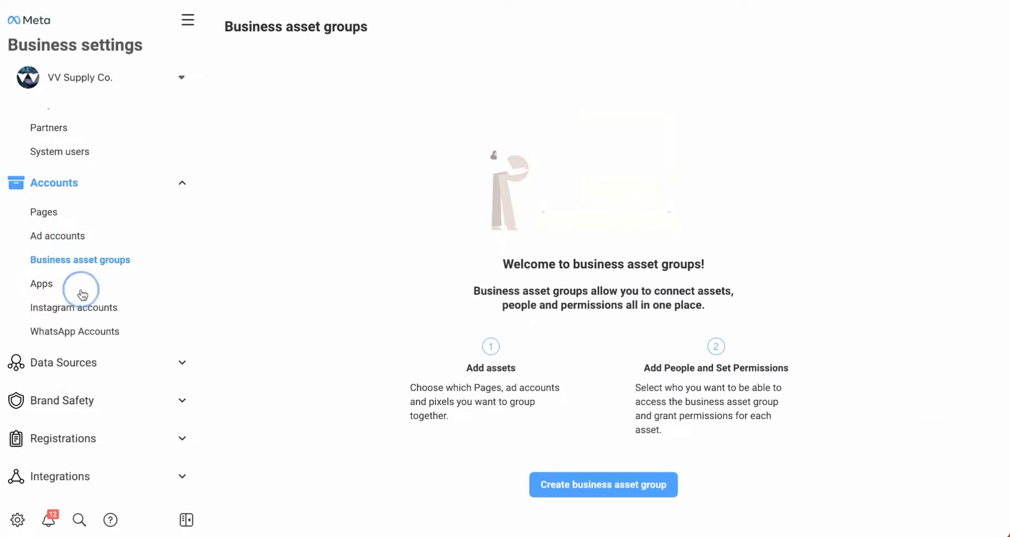
{"action": "left_click", "coordinate": [105, 310]}
{"action": "left_click", "coordinate": [317, 146]}
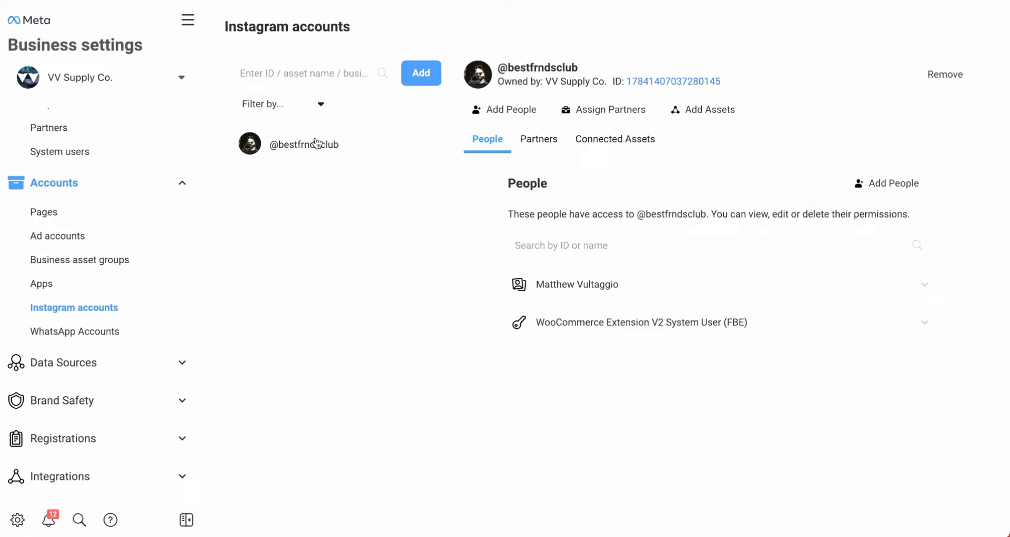
{"action": "left_click", "coordinate": [421, 73]}
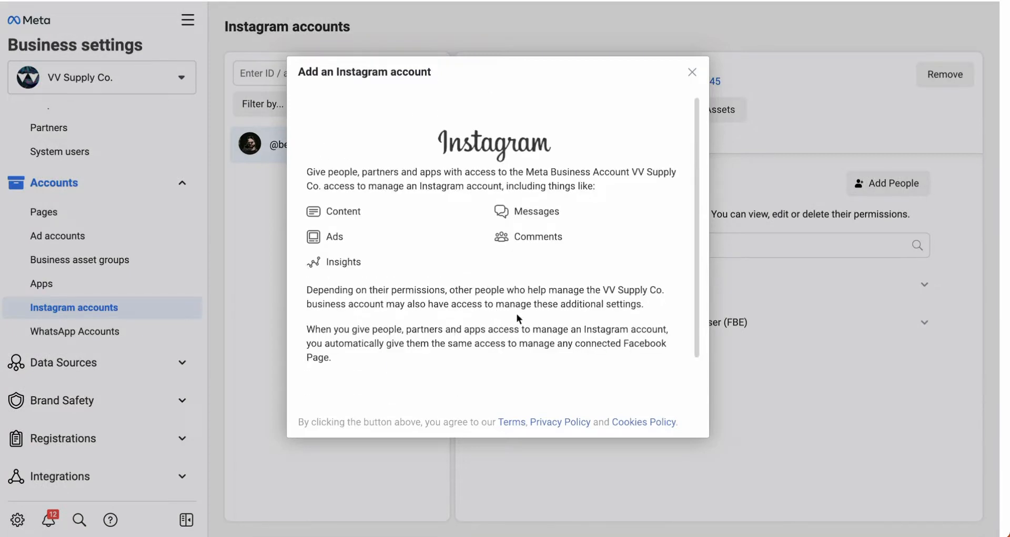
{"action": "left_click", "coordinate": [692, 72]}
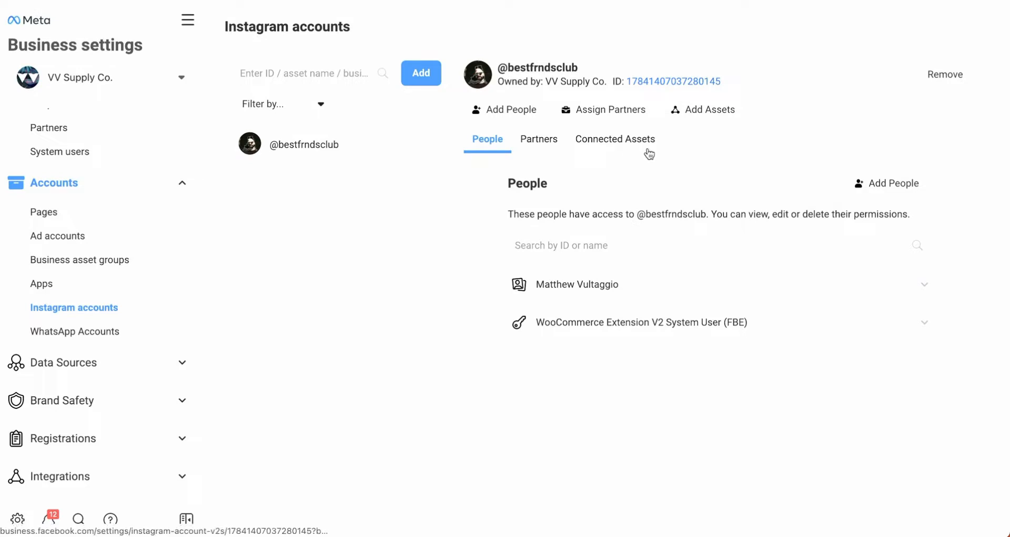
Step: Check the Best Friends Club Instagram account's connected assets and the ad accounts available to it, without adding any
{"action": "left_click", "coordinate": [614, 139]}
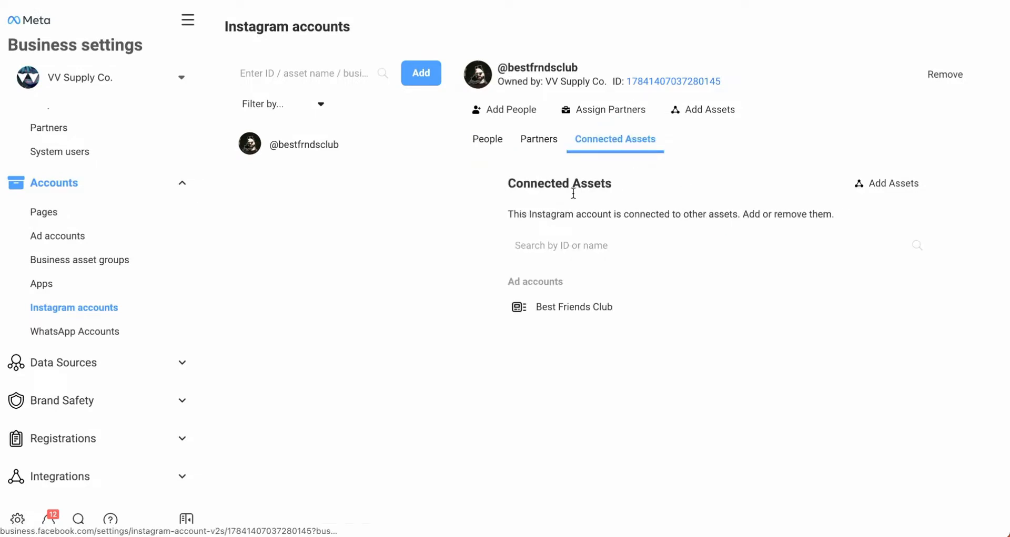
{"action": "left_click", "coordinate": [877, 183]}
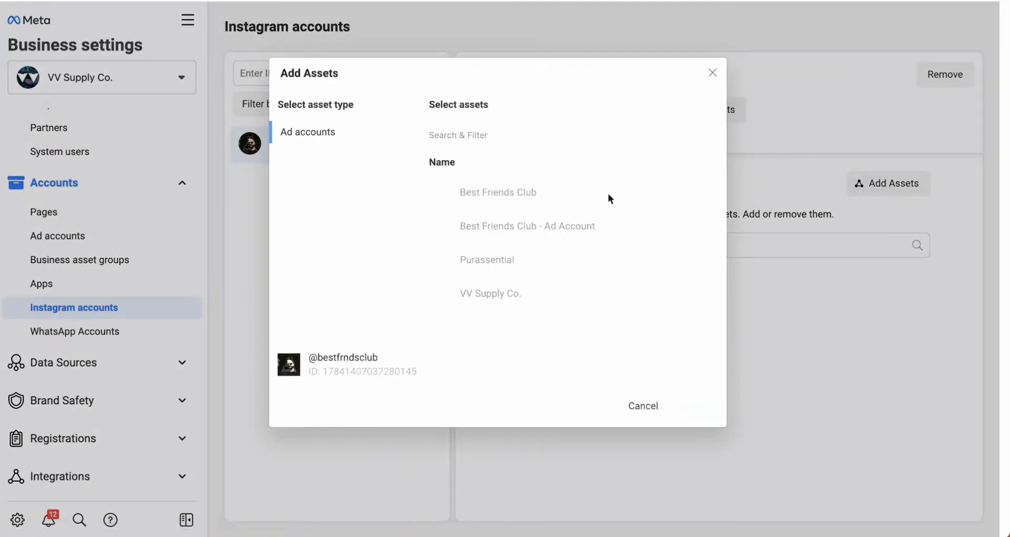
{"action": "left_click", "coordinate": [706, 196]}
{"action": "left_click", "coordinate": [684, 403]}
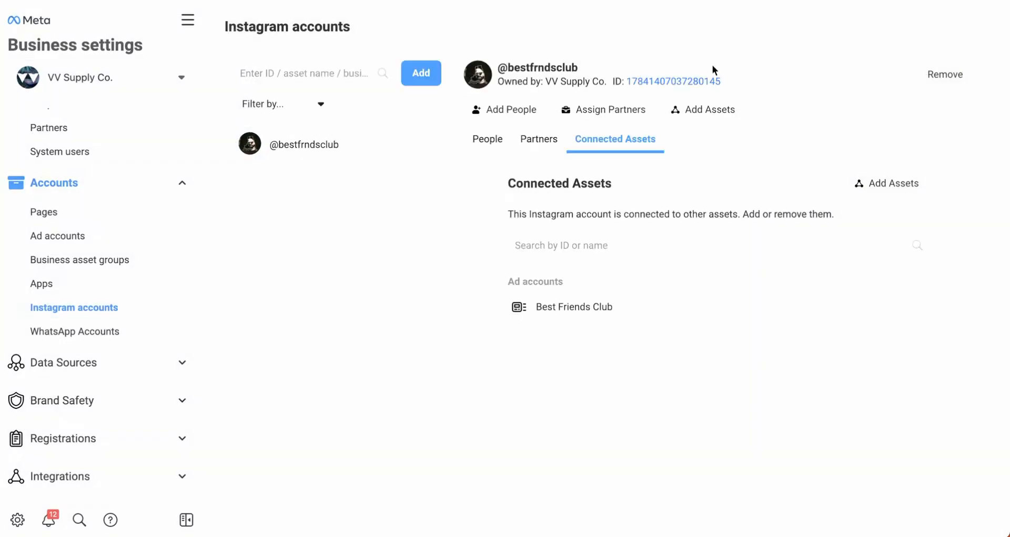
Step: View the business's WhatsApp accounts and the pixels among its data sources
{"action": "left_click", "coordinate": [113, 331]}
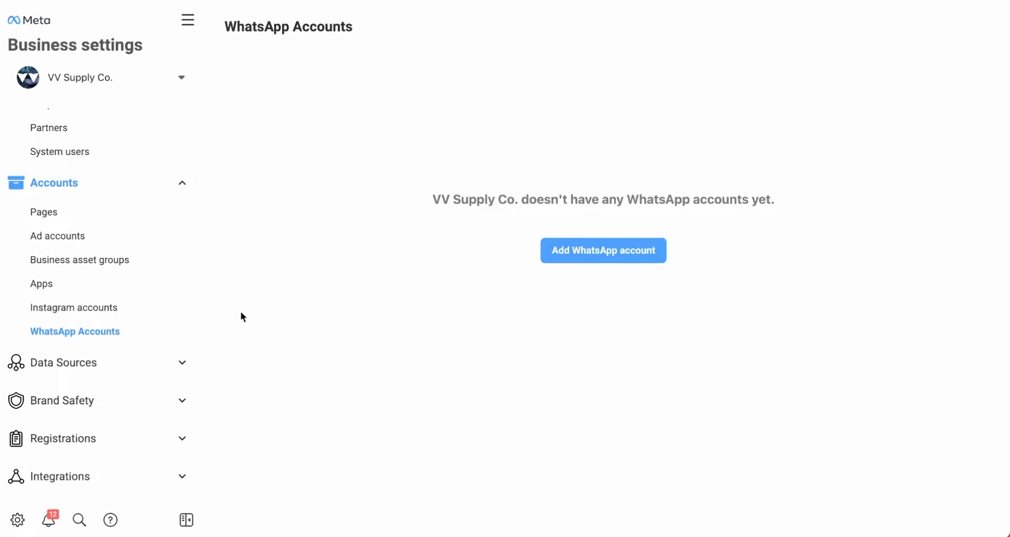
{"action": "scroll", "coordinate": [118, 290], "scroll_direction": "up", "scroll_amount": 1}
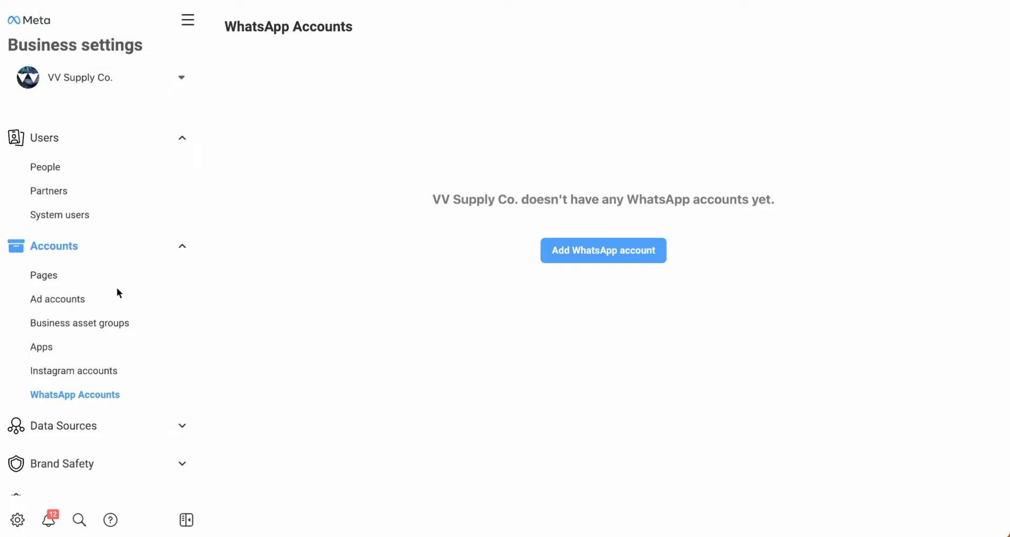
{"action": "scroll", "coordinate": [116, 300], "scroll_direction": "down", "scroll_amount": 1}
{"action": "left_click", "coordinate": [90, 362]}
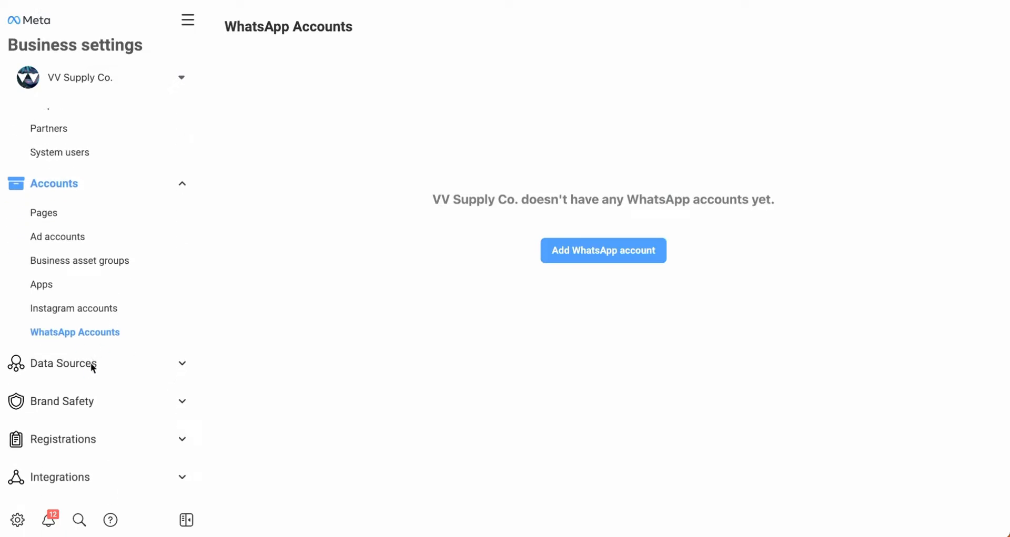
{"action": "scroll", "coordinate": [131, 370], "scroll_direction": "down", "scroll_amount": 1}
{"action": "left_click", "coordinate": [82, 338]}
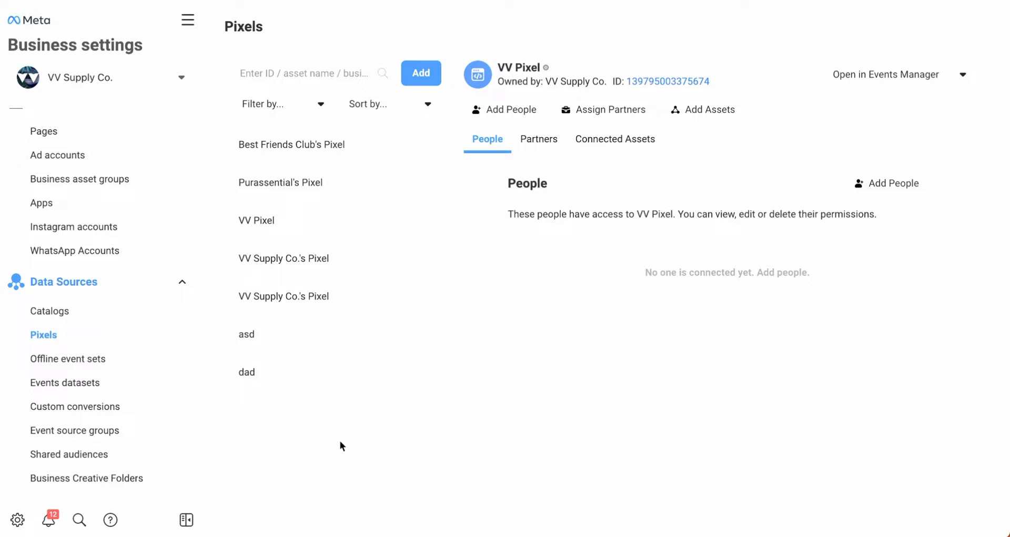
Step: Rename VV Pixel as "VV Pixel [DO NOT USE]" in Events Manager and save the name
{"action": "left_click", "coordinate": [898, 75]}
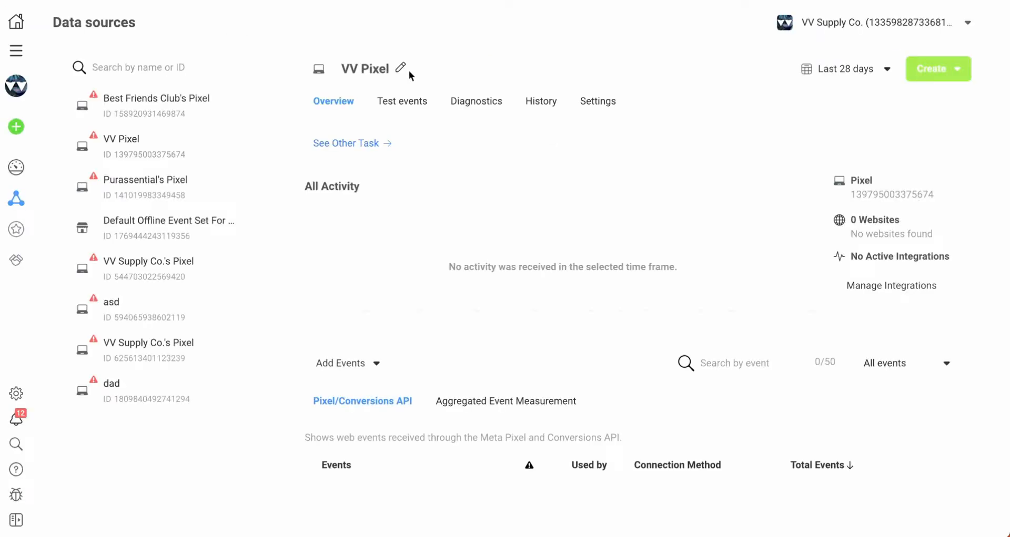
{"action": "left_click", "coordinate": [402, 68]}
{"action": "type", "text": "[DO NOT USE"}
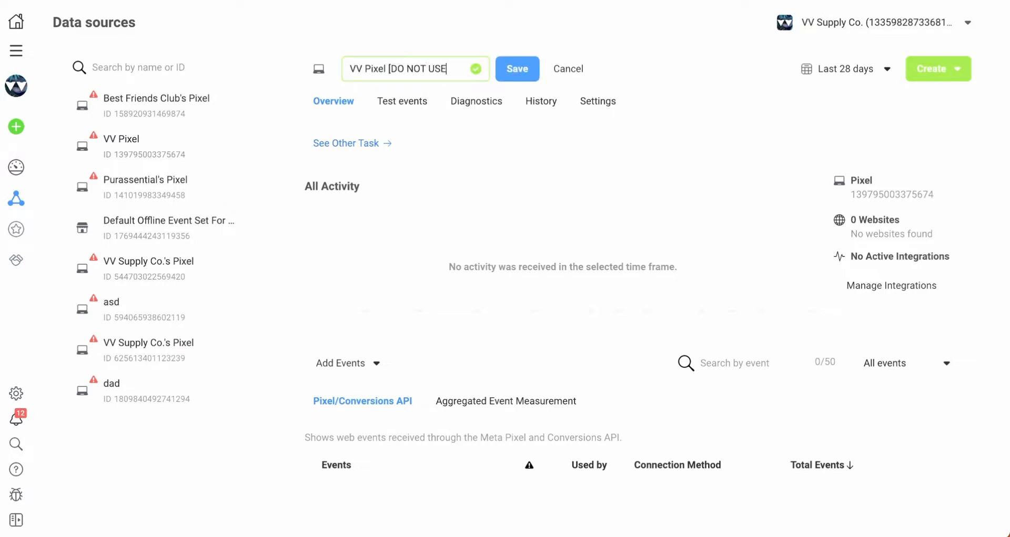
{"action": "type", "text": "]"}
{"action": "left_click", "coordinate": [525, 70]}
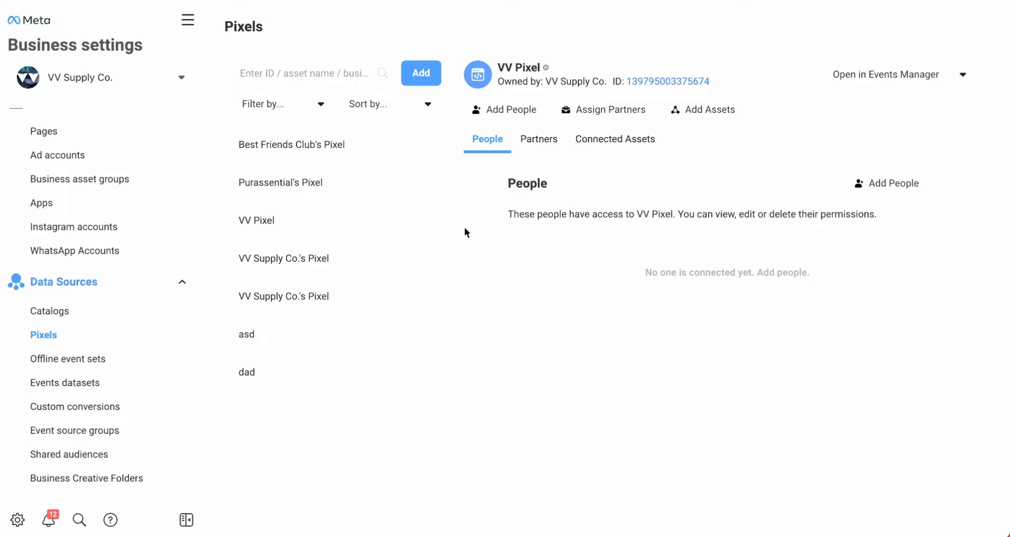
Step: Review the people permissions and connected assets available for VV Pixel, without assigning any people or assets
{"action": "left_click", "coordinate": [528, 111]}
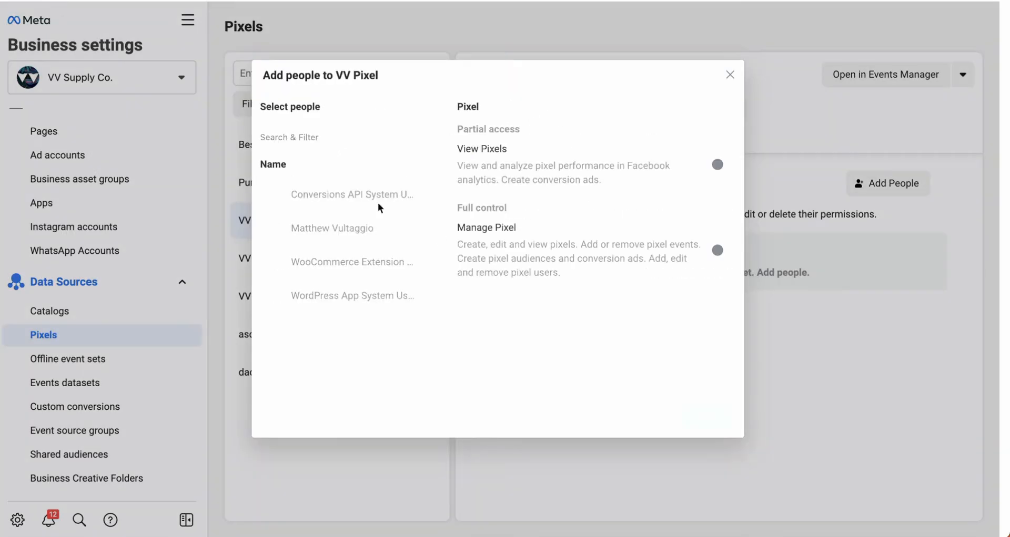
{"action": "left_click", "coordinate": [730, 75]}
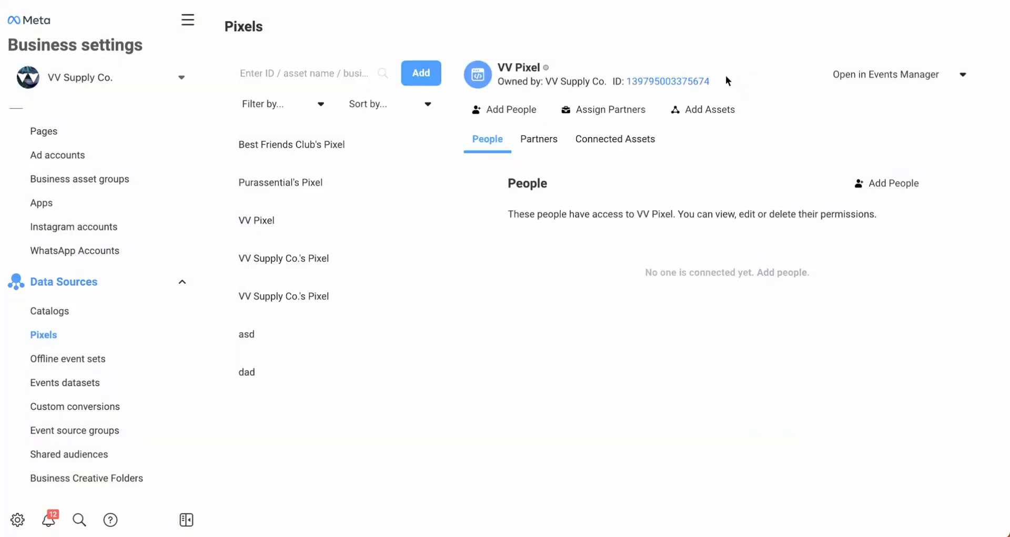
{"action": "left_click", "coordinate": [611, 139]}
{"action": "left_click", "coordinate": [887, 184]}
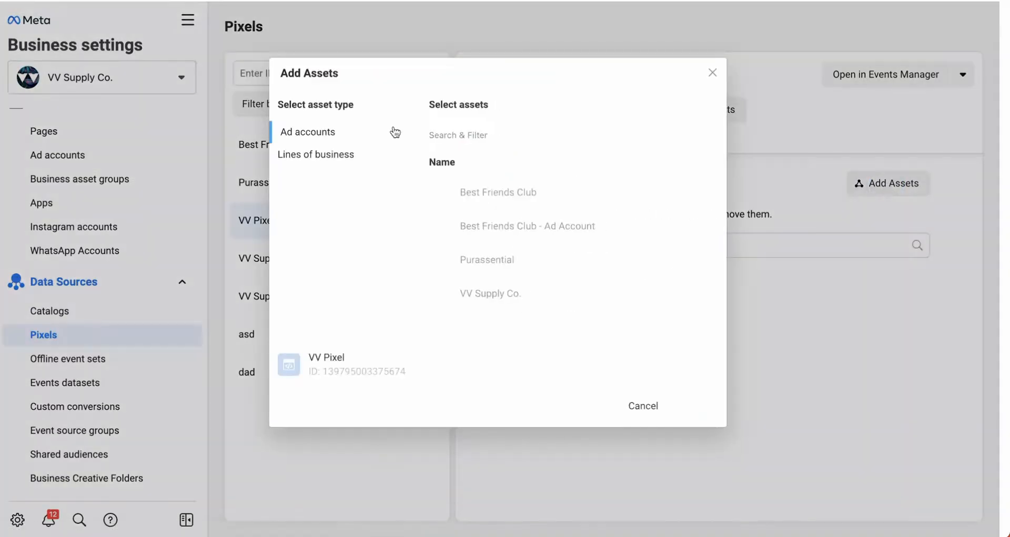
{"action": "left_click", "coordinate": [712, 72]}
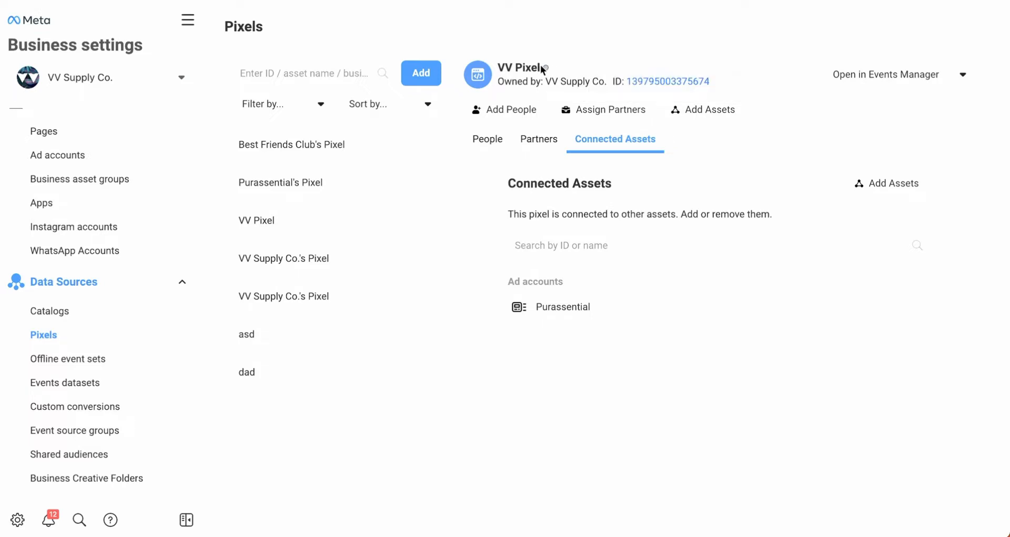
{"action": "mouse_move", "coordinate": [547, 69]}
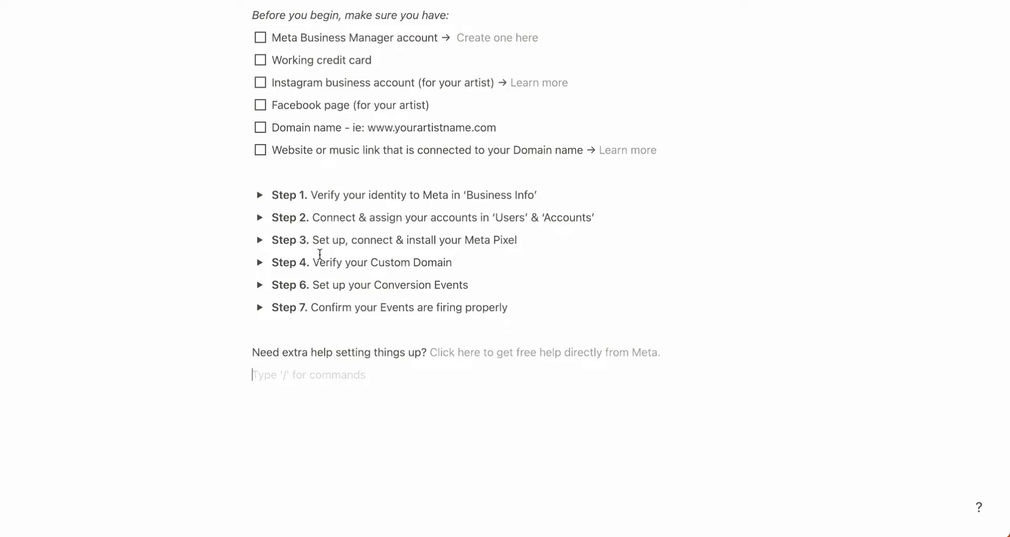
Step: Read Step 4 of the setup checklist on registering a custom domain and verifying it with Facebook
{"action": "left_click", "coordinate": [260, 265]}
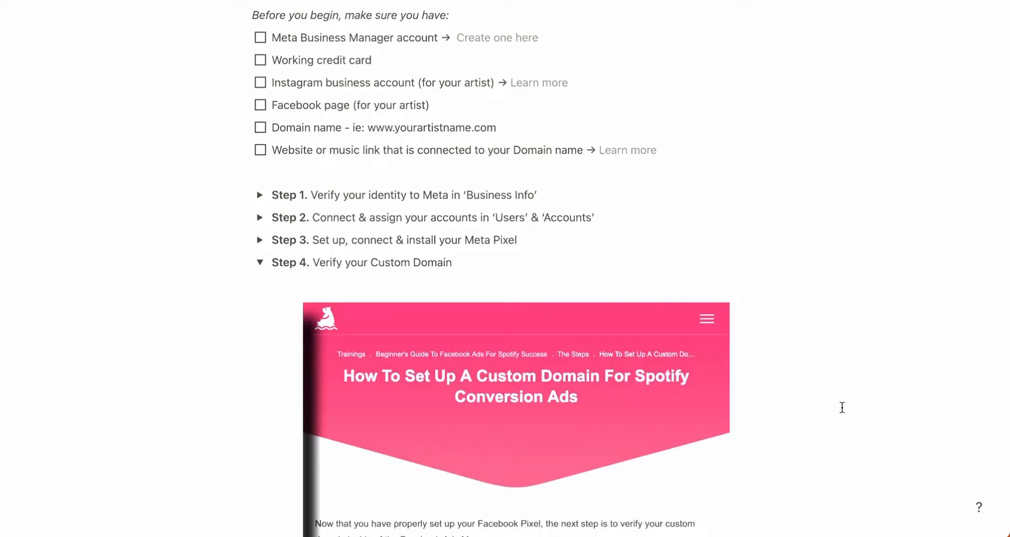
{"action": "scroll", "coordinate": [697, 387], "scroll_direction": "down", "scroll_amount": 1}
{"action": "scroll", "coordinate": [697, 386], "scroll_direction": "down", "scroll_amount": 5}
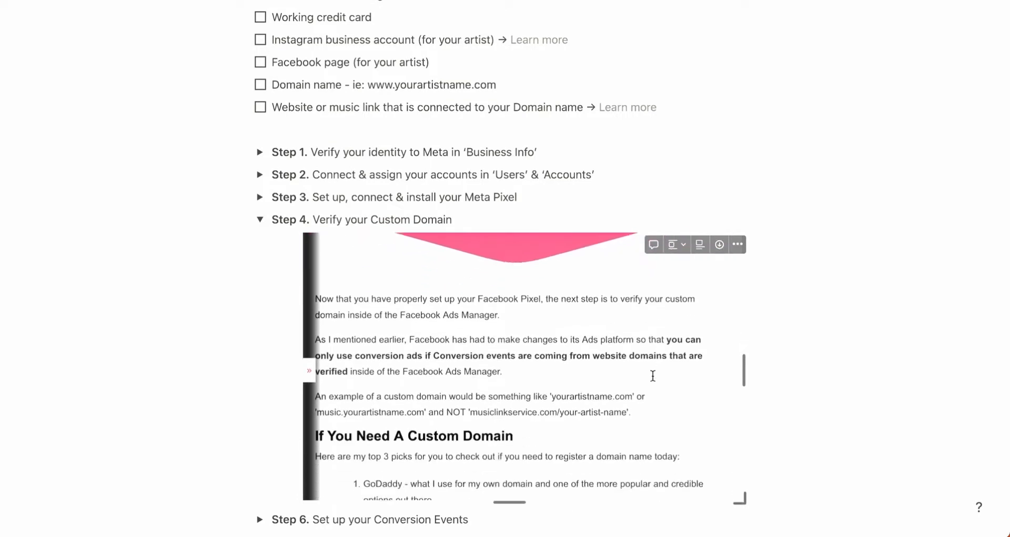
{"action": "scroll", "coordinate": [653, 382], "scroll_direction": "down", "scroll_amount": 5}
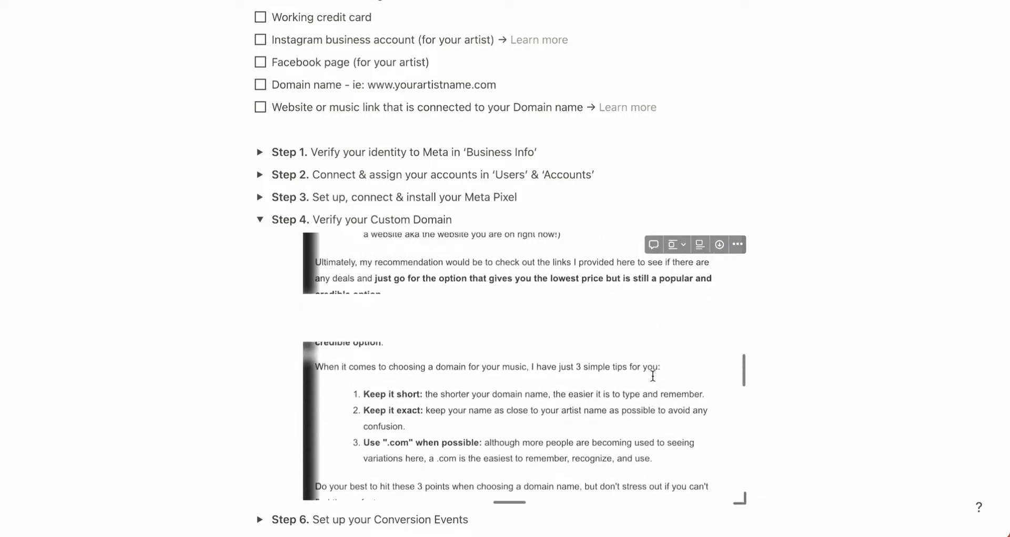
{"action": "scroll", "coordinate": [652, 376], "scroll_direction": "up", "scroll_amount": 3}
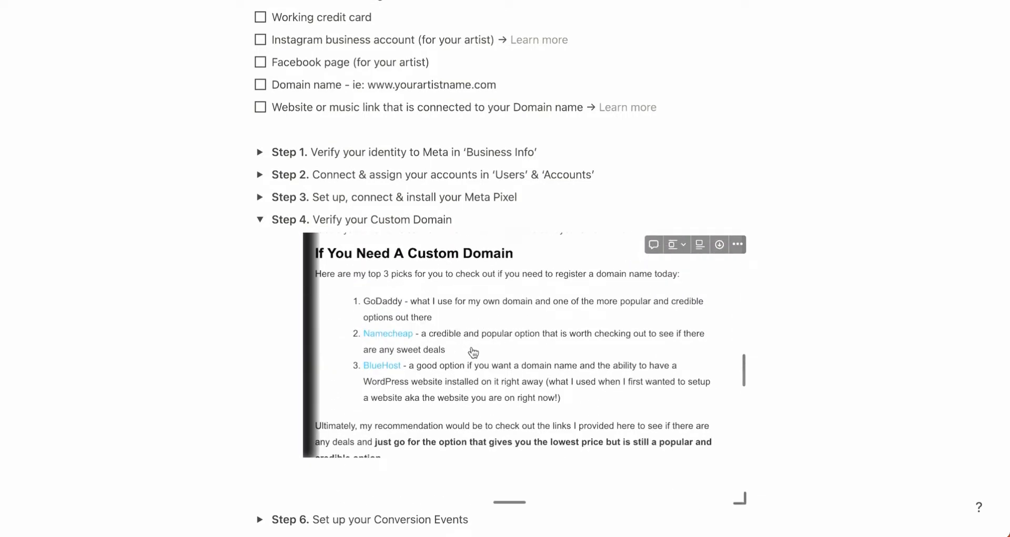
{"action": "scroll", "coordinate": [475, 363], "scroll_direction": "down", "scroll_amount": 8}
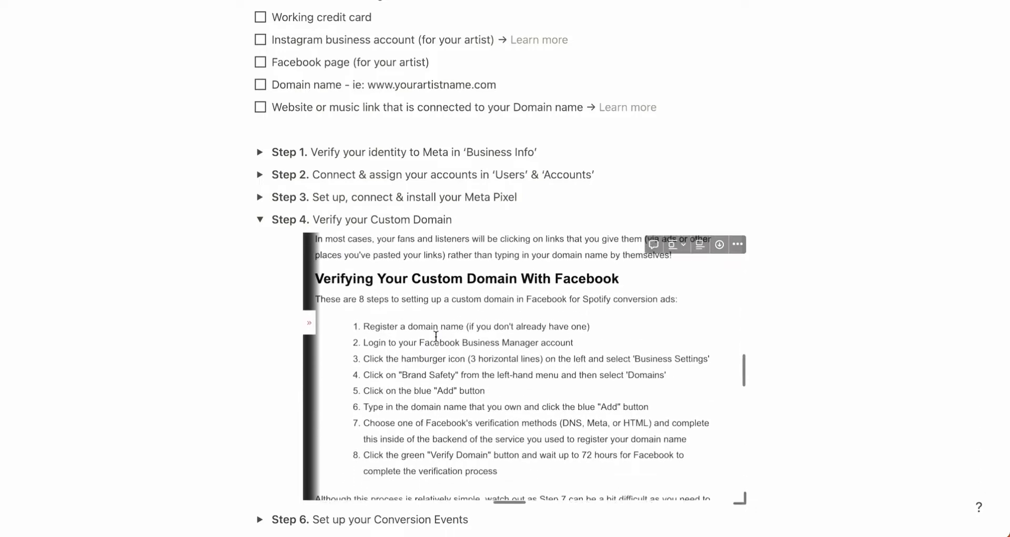
{"action": "scroll", "coordinate": [499, 389], "scroll_direction": "down", "scroll_amount": 6}
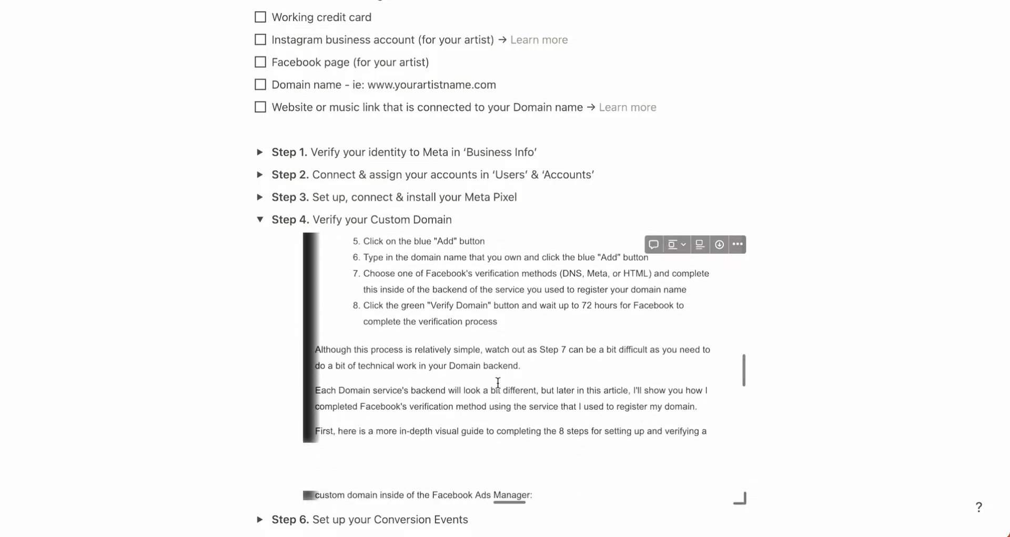
{"action": "scroll", "coordinate": [498, 388], "scroll_direction": "down", "scroll_amount": 2}
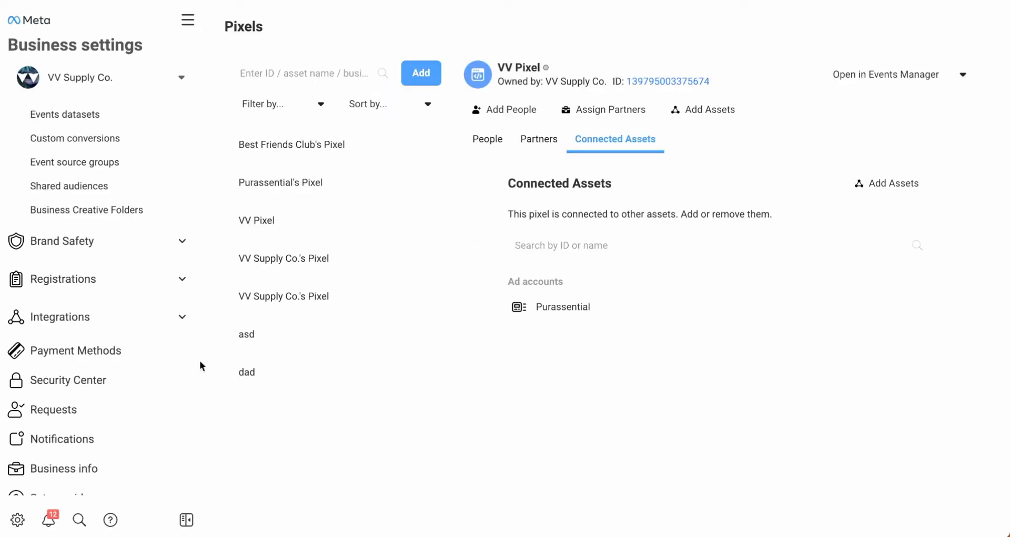
Step: Review the bestfriendsclub.ca domain's connected assets, the Pages available to it and its domain access, without adding assets
{"action": "left_click", "coordinate": [113, 250]}
{"action": "left_click", "coordinate": [85, 271]}
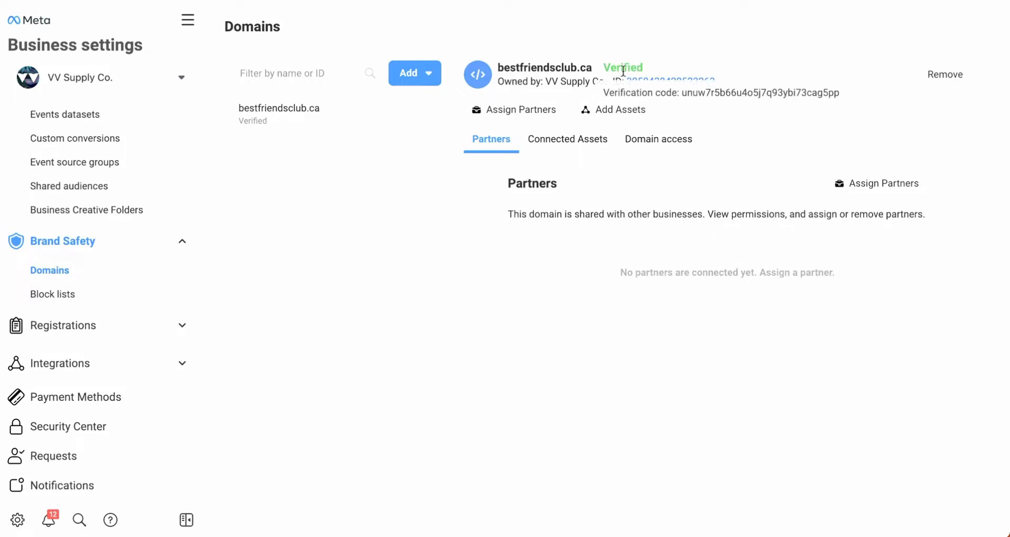
{"action": "left_click", "coordinate": [562, 145]}
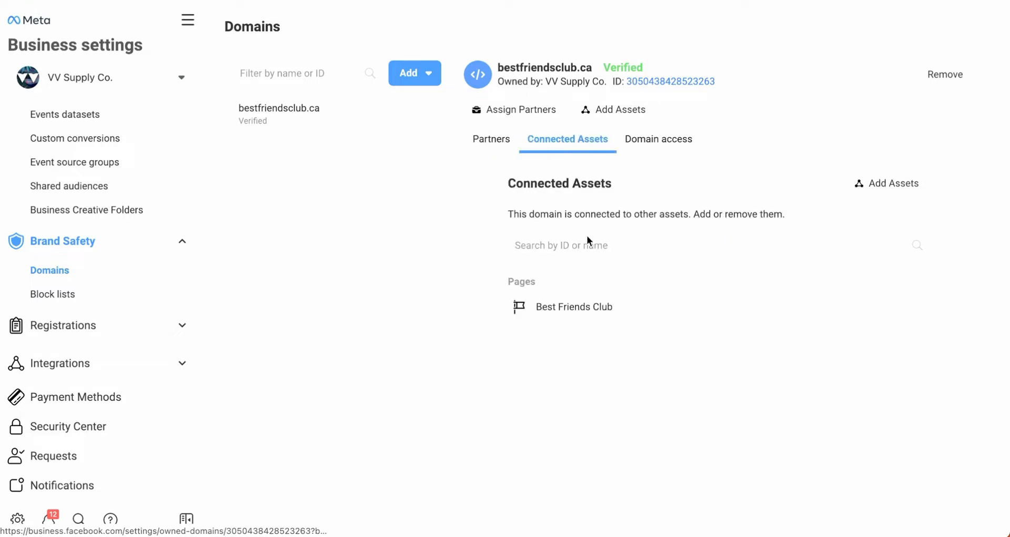
{"action": "left_click", "coordinate": [870, 189]}
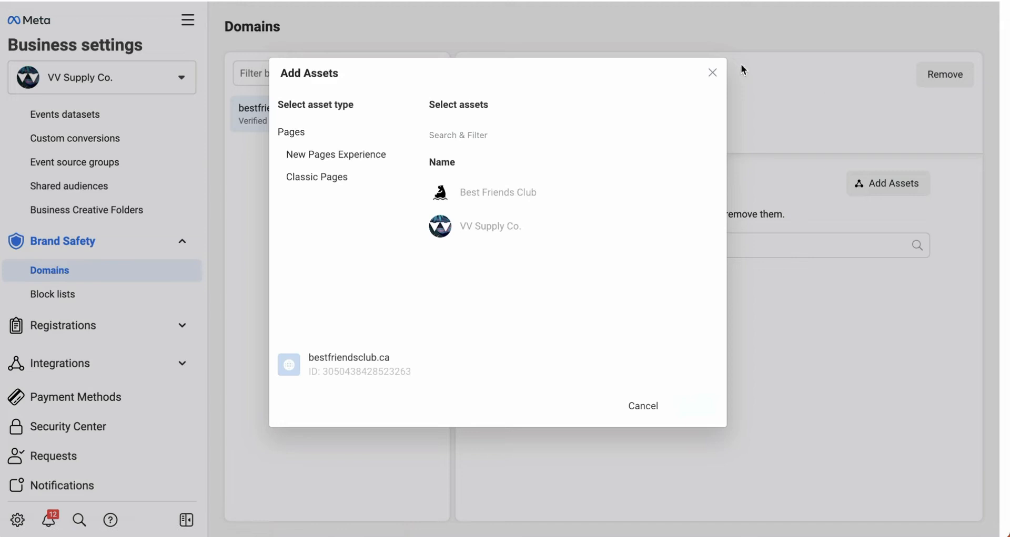
{"action": "left_click", "coordinate": [711, 70]}
{"action": "left_click", "coordinate": [656, 139]}
{"action": "left_click", "coordinate": [586, 140]}
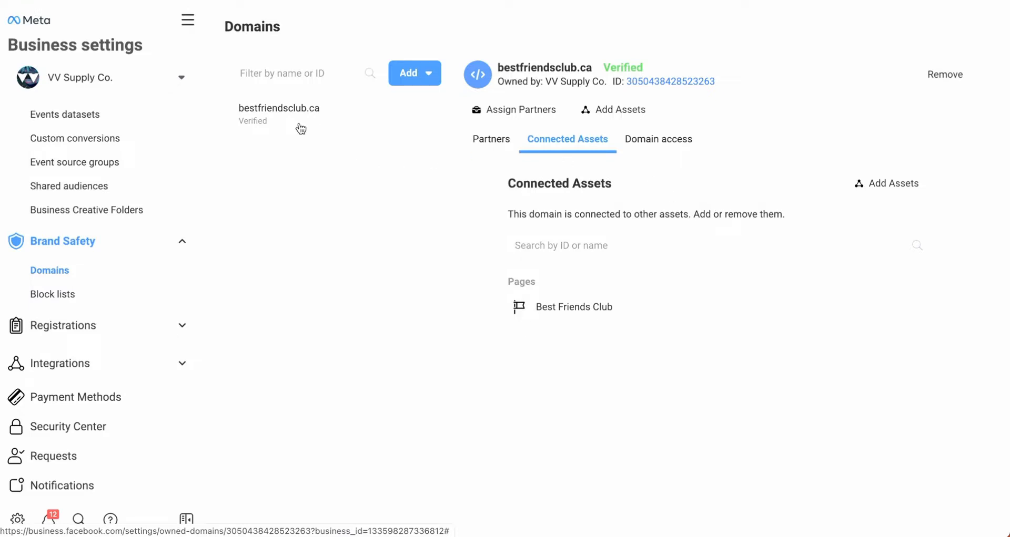
{"action": "mouse_move", "coordinate": [629, 69]}
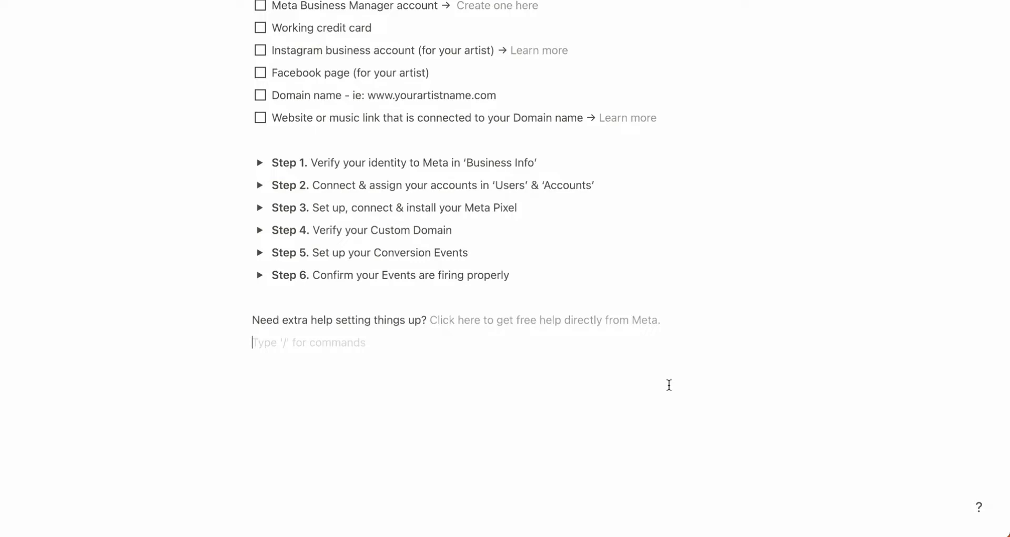
Step: Read Step 5 of the setup checklist on attaching conversion events manually and setting up Aggregated Event Measurement
{"action": "left_click", "coordinate": [258, 255]}
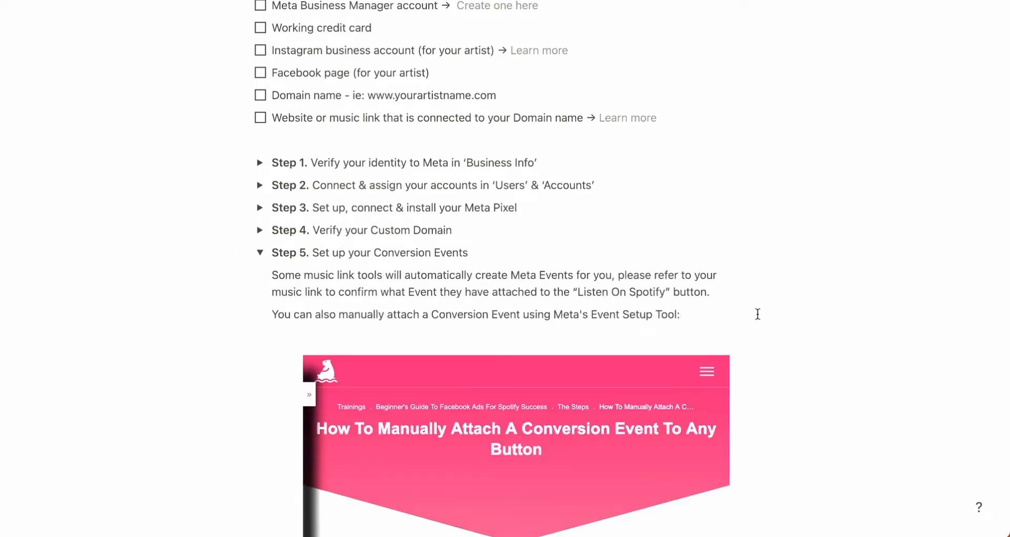
{"action": "scroll", "coordinate": [664, 284], "scroll_direction": "down", "scroll_amount": 5}
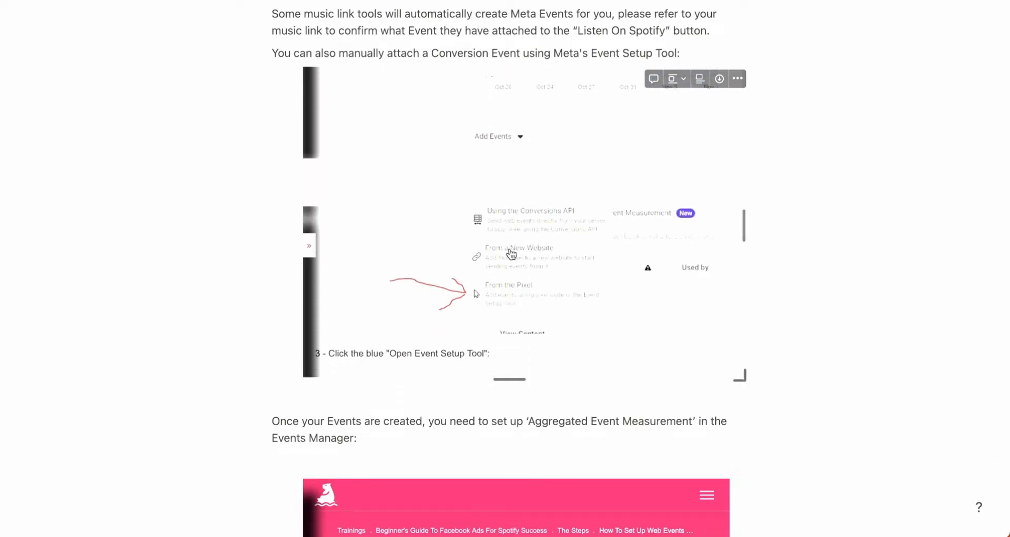
{"action": "scroll", "coordinate": [561, 409], "scroll_direction": "down", "scroll_amount": 2}
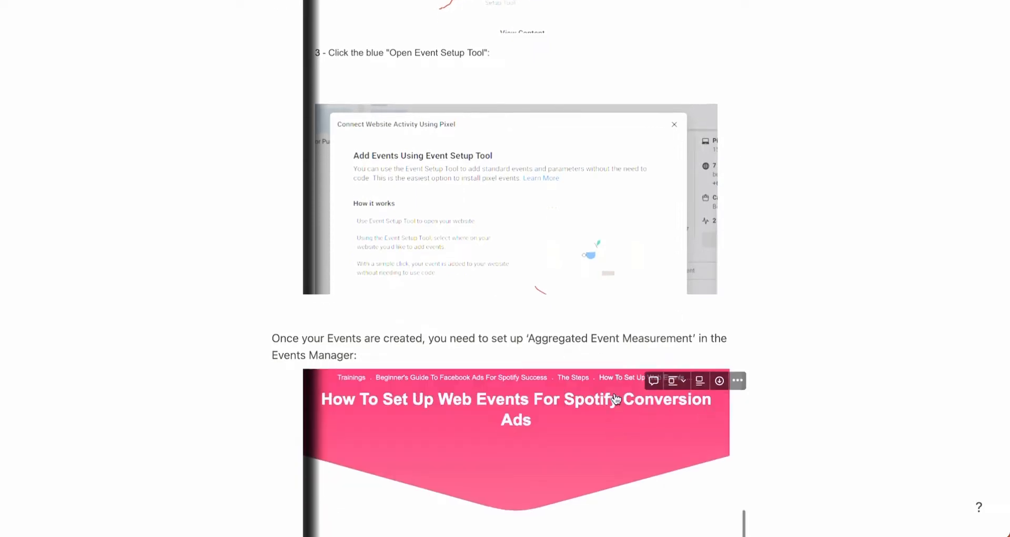
{"action": "scroll", "coordinate": [812, 309], "scroll_direction": "down", "scroll_amount": 5}
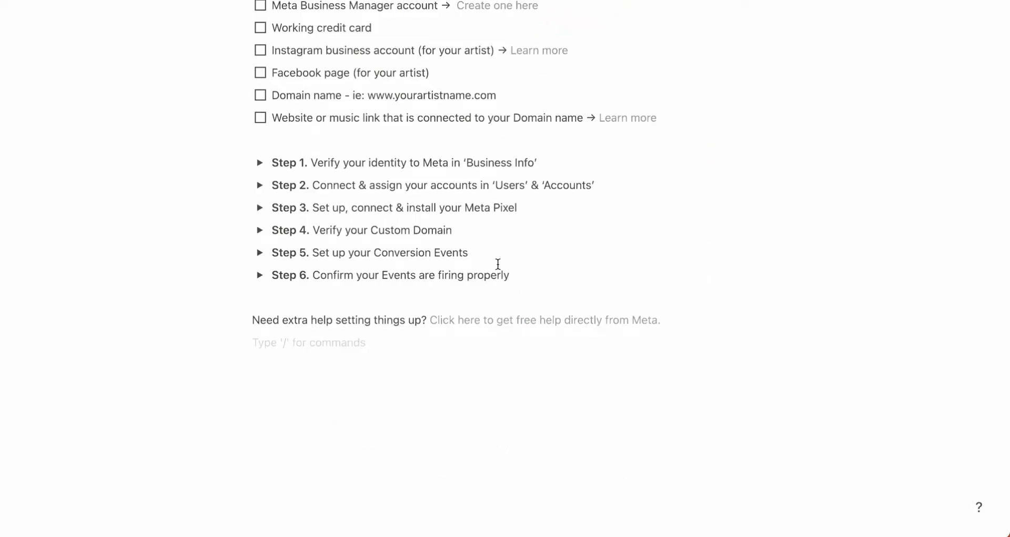
Step: Read the Step 6 guide on confirming that events fire properly, covering the Overview activity, Test Events and Event Setup Tool checks
{"action": "left_click", "coordinate": [260, 276]}
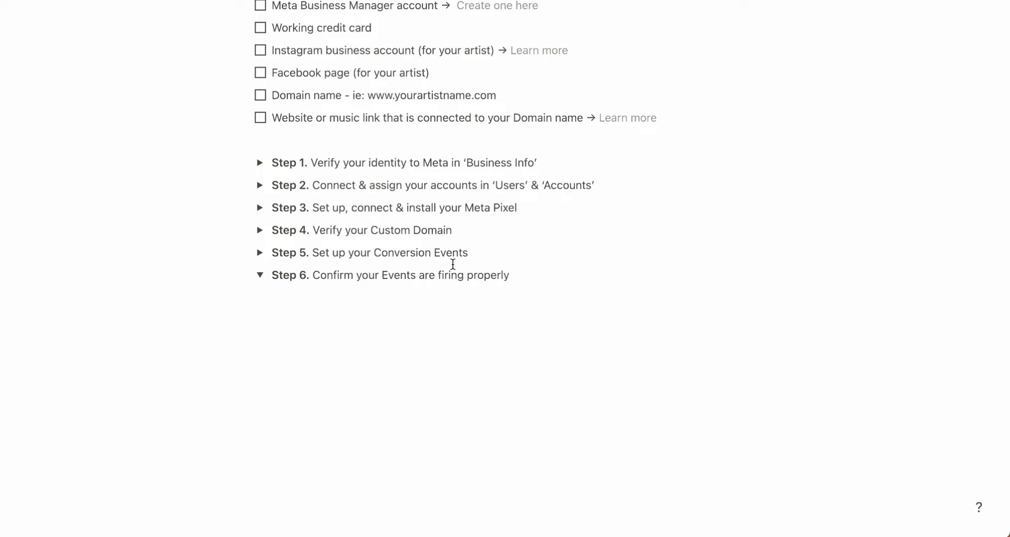
{"action": "scroll", "coordinate": [537, 253], "scroll_direction": "down", "scroll_amount": 5}
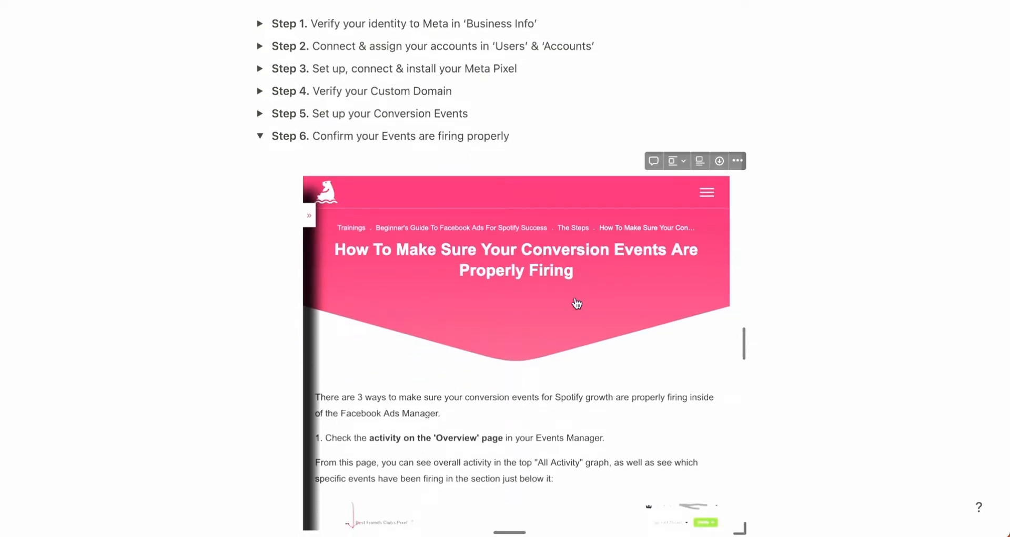
{"action": "scroll", "coordinate": [577, 304], "scroll_direction": "down", "scroll_amount": 3}
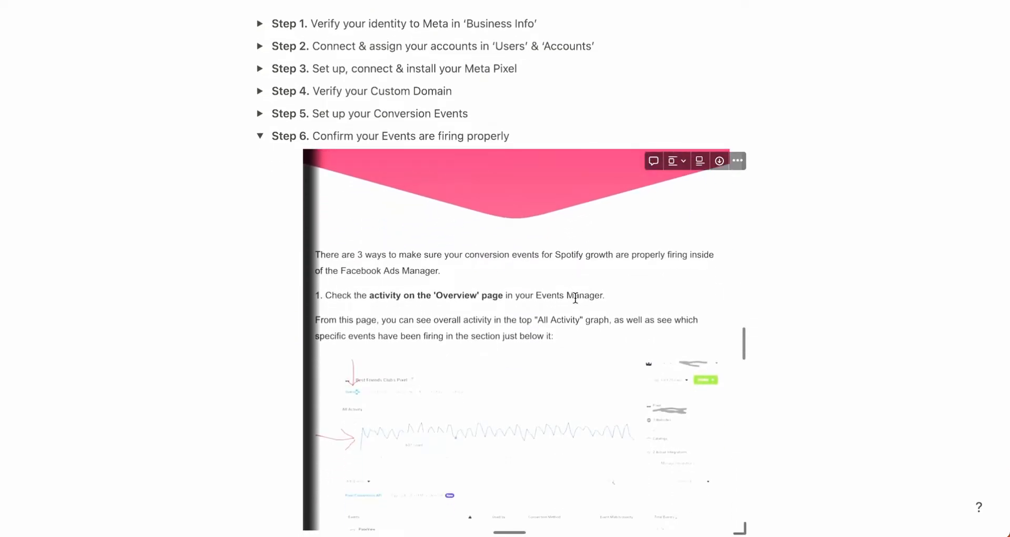
{"action": "scroll", "coordinate": [576, 298], "scroll_direction": "down", "scroll_amount": 2}
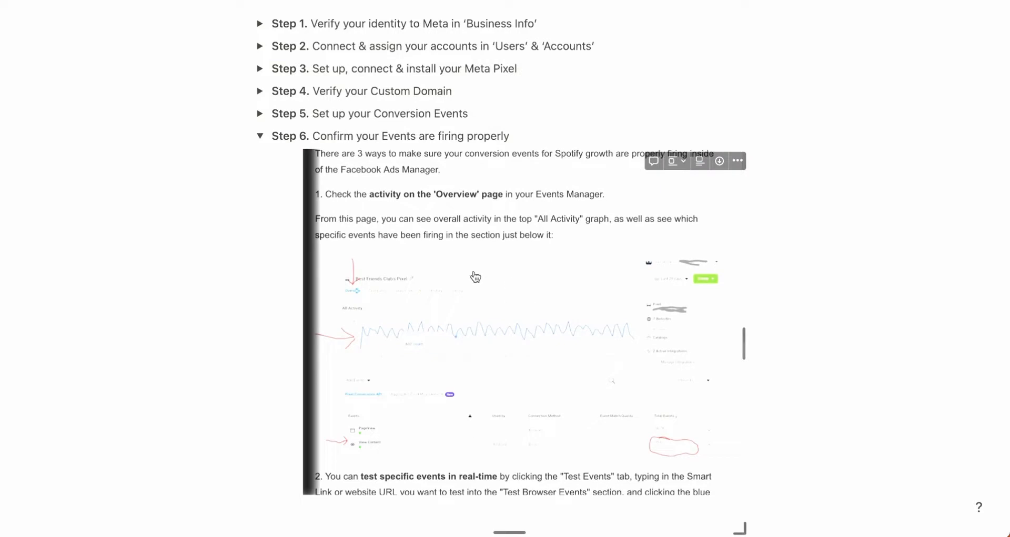
{"action": "scroll", "coordinate": [475, 278], "scroll_direction": "down", "scroll_amount": 1}
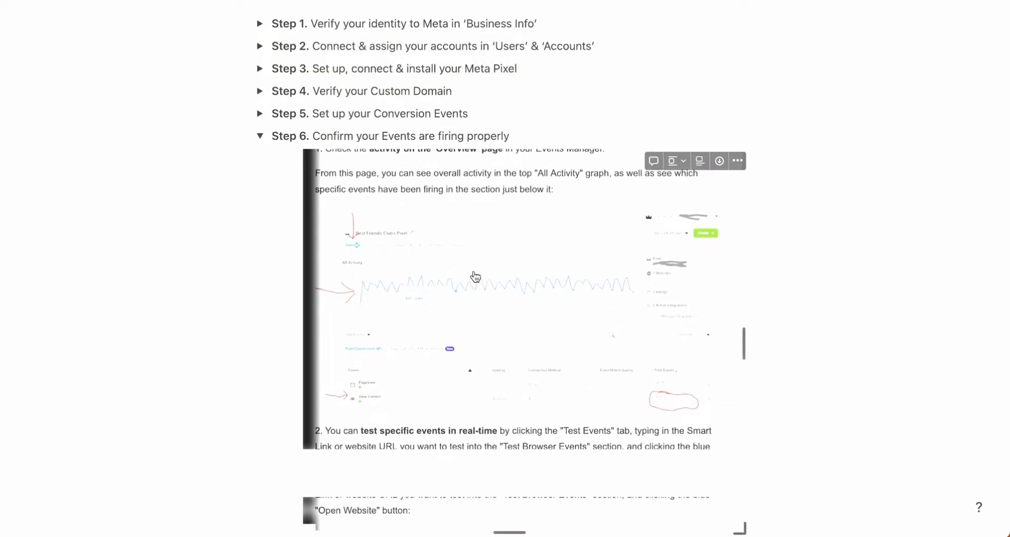
{"action": "scroll", "coordinate": [441, 274], "scroll_direction": "down", "scroll_amount": 5}
{"action": "scroll", "coordinate": [443, 273], "scroll_direction": "down", "scroll_amount": 5}
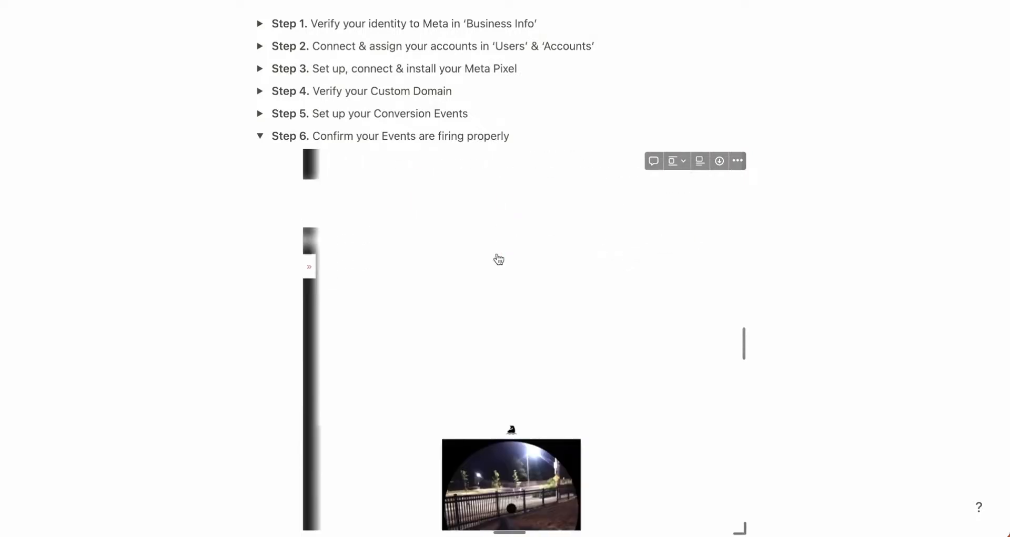
{"action": "scroll", "coordinate": [499, 259], "scroll_direction": "down", "scroll_amount": 5}
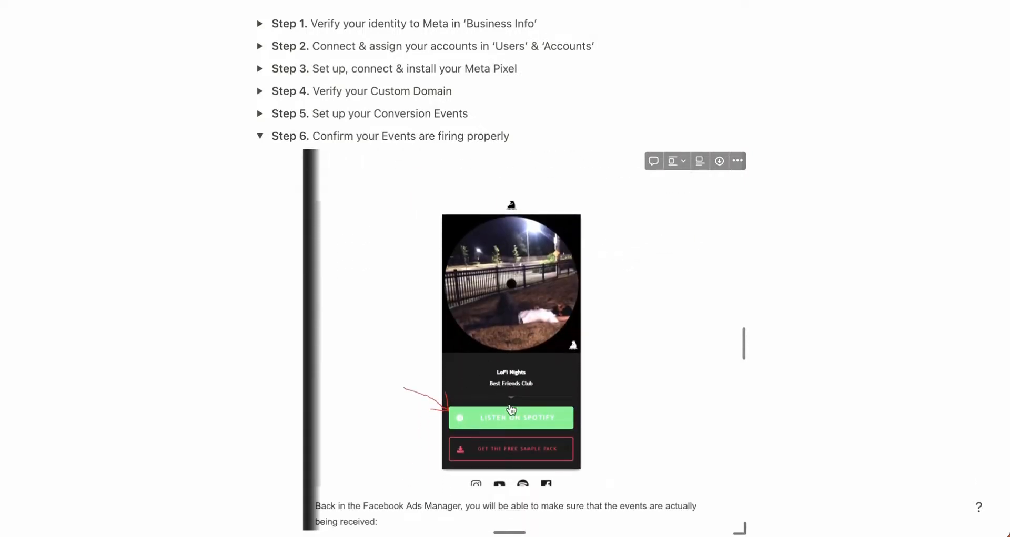
{"action": "scroll", "coordinate": [512, 407], "scroll_direction": "down", "scroll_amount": 5}
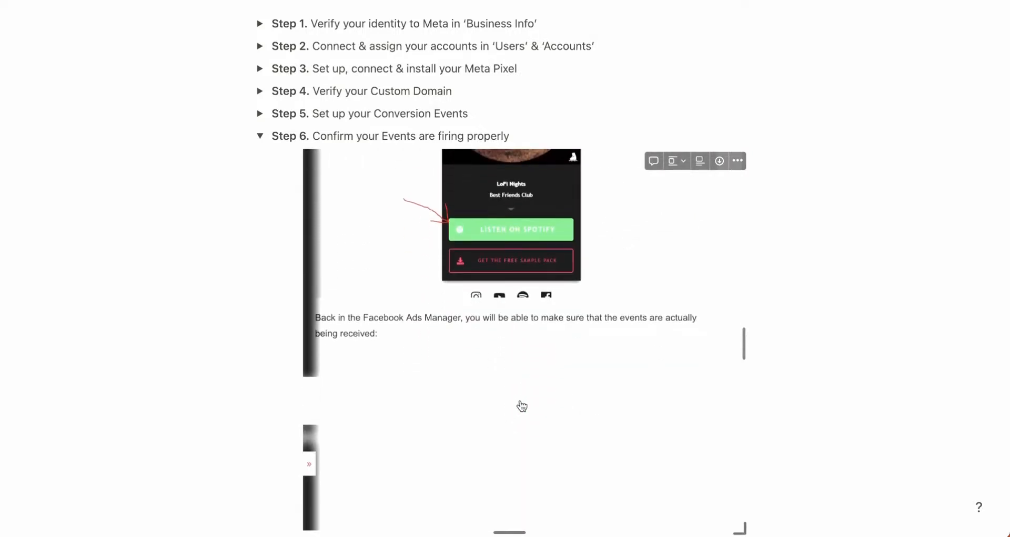
{"action": "scroll", "coordinate": [521, 406], "scroll_direction": "down", "scroll_amount": 6}
{"action": "scroll", "coordinate": [523, 406], "scroll_direction": "down", "scroll_amount": 2}
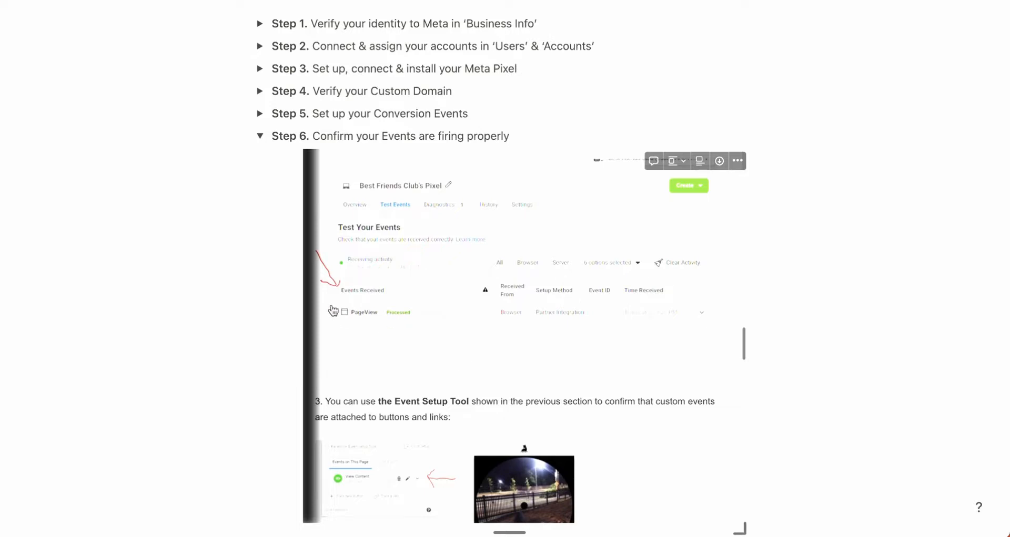
{"action": "scroll", "coordinate": [410, 339], "scroll_direction": "down", "scroll_amount": 5}
{"action": "scroll", "coordinate": [410, 339], "scroll_direction": "down", "scroll_amount": 4}
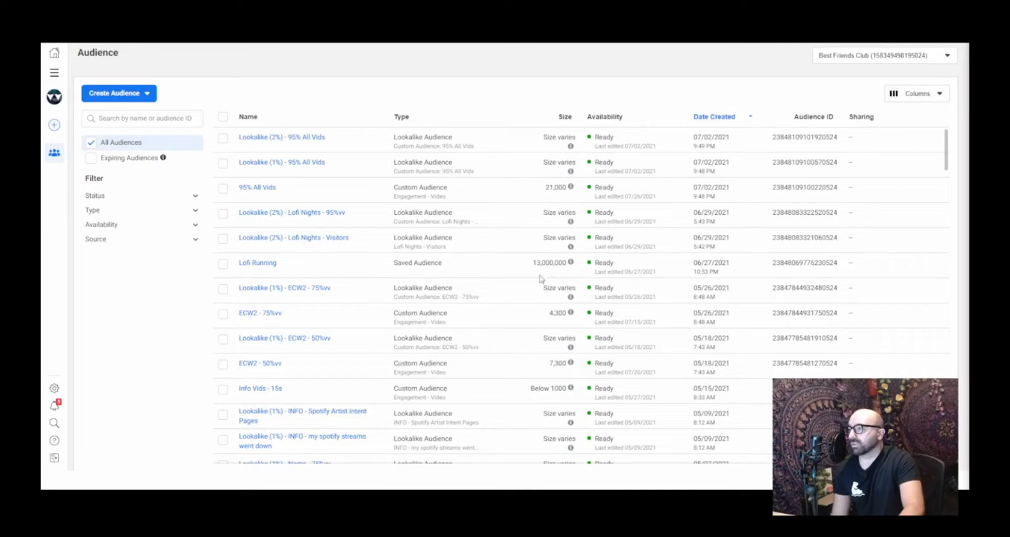
Step: Open Audiences from the full list of business tools and look over the audience types that can be created
{"action": "mouse_move", "coordinate": [554, 217]}
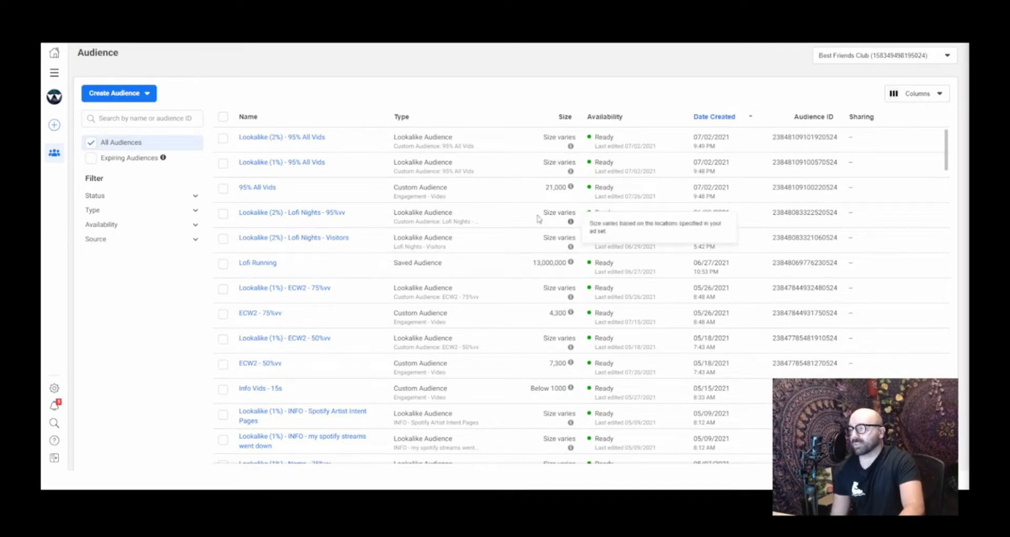
{"action": "left_click", "coordinate": [54, 76]}
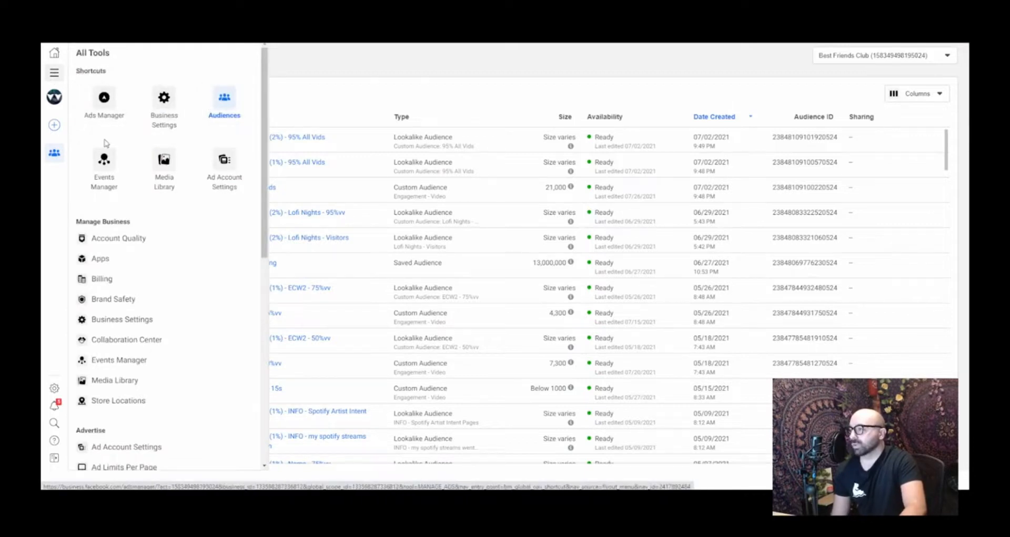
{"action": "scroll", "coordinate": [106, 143], "scroll_direction": "down", "scroll_amount": 4}
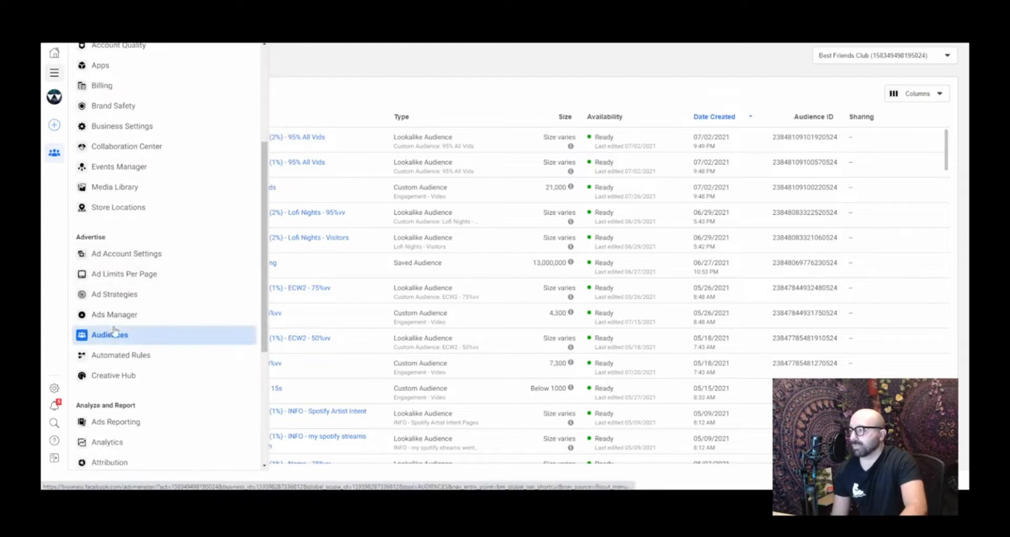
{"action": "left_click", "coordinate": [114, 333]}
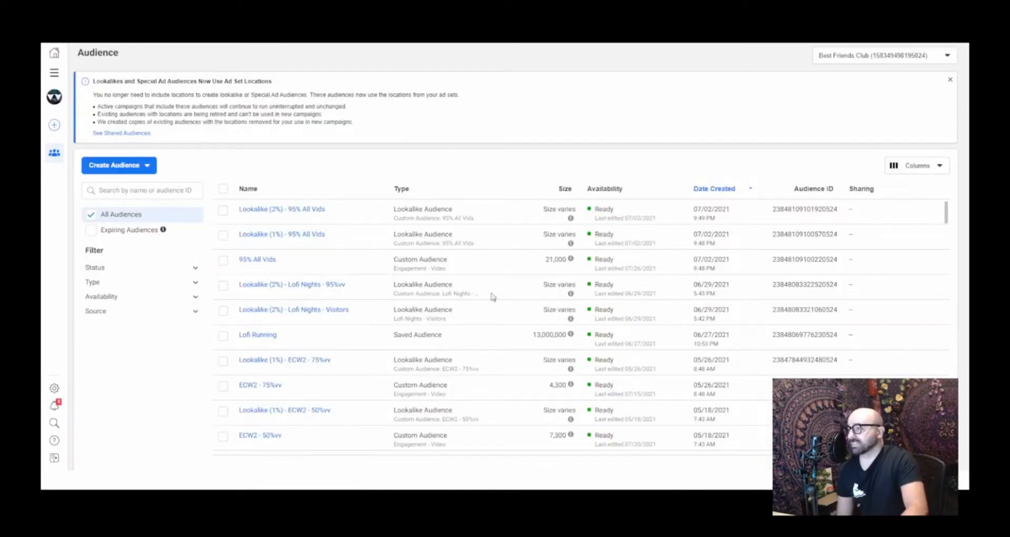
{"action": "left_click", "coordinate": [121, 166]}
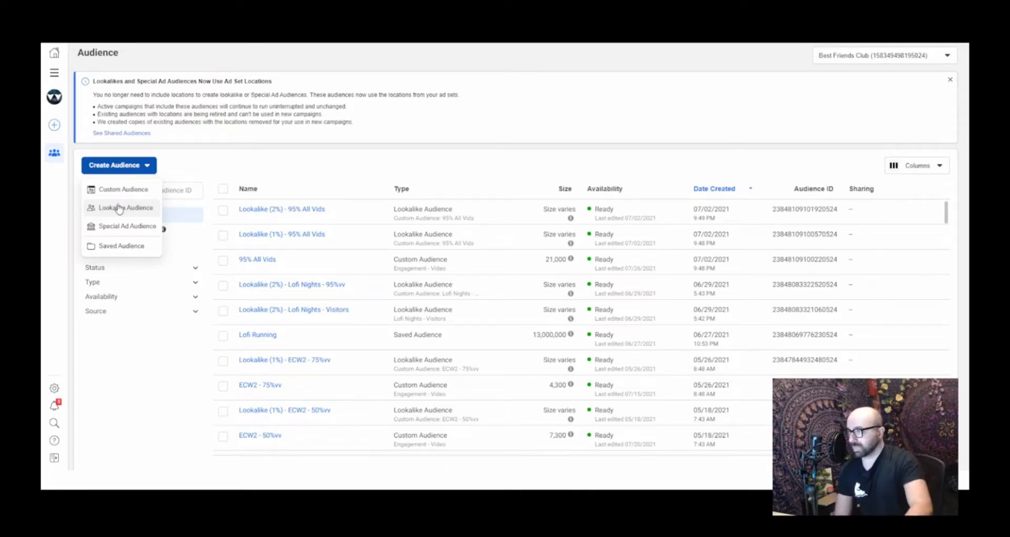
{"action": "left_click", "coordinate": [265, 165]}
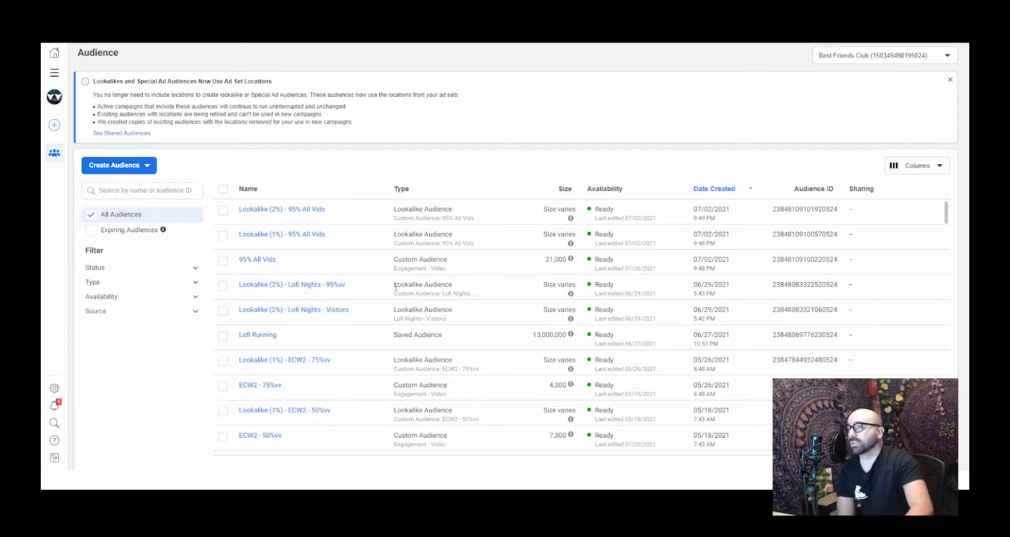
Step: Start a new custom audience with Instagram account as its source type
{"action": "left_click", "coordinate": [126, 166]}
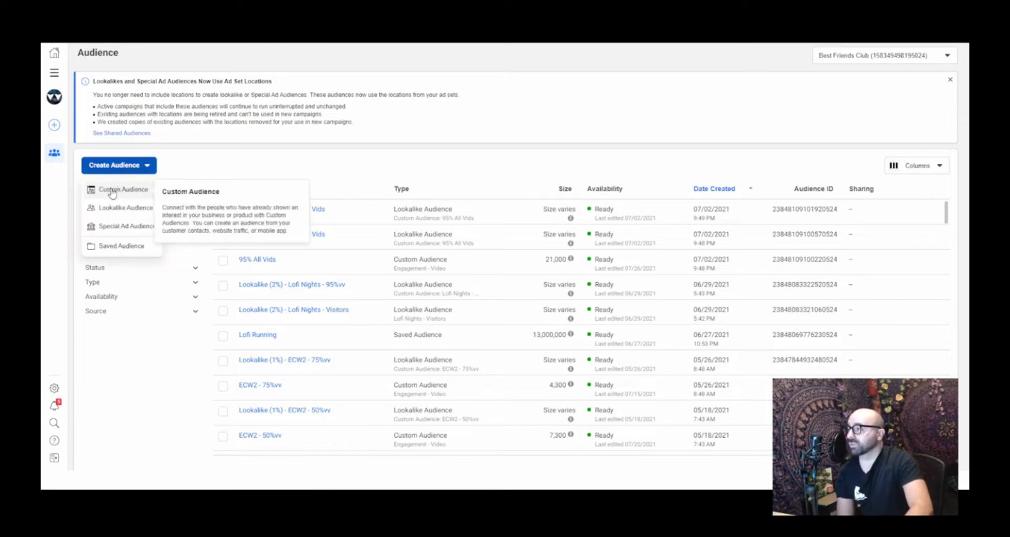
{"action": "left_click", "coordinate": [112, 192]}
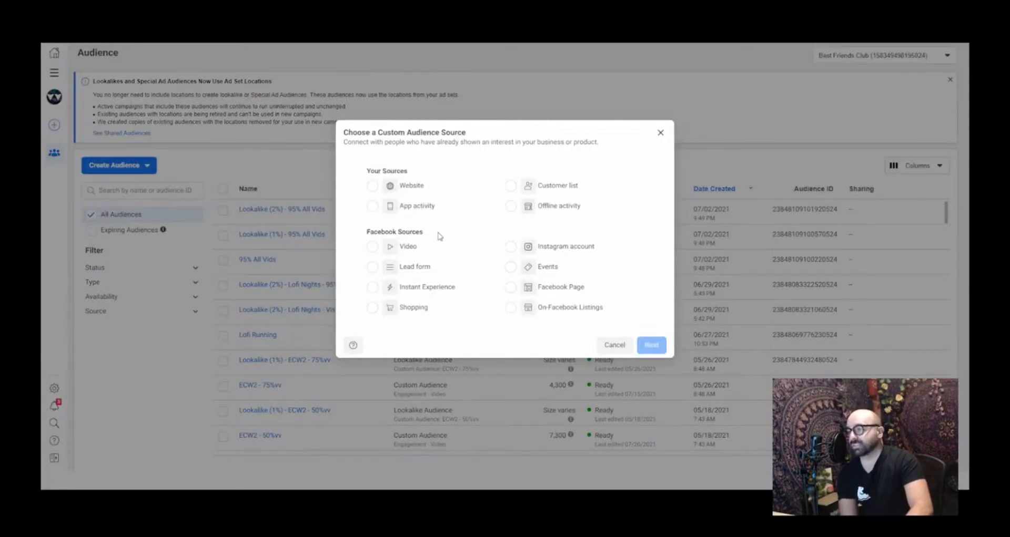
{"action": "left_click", "coordinate": [537, 250]}
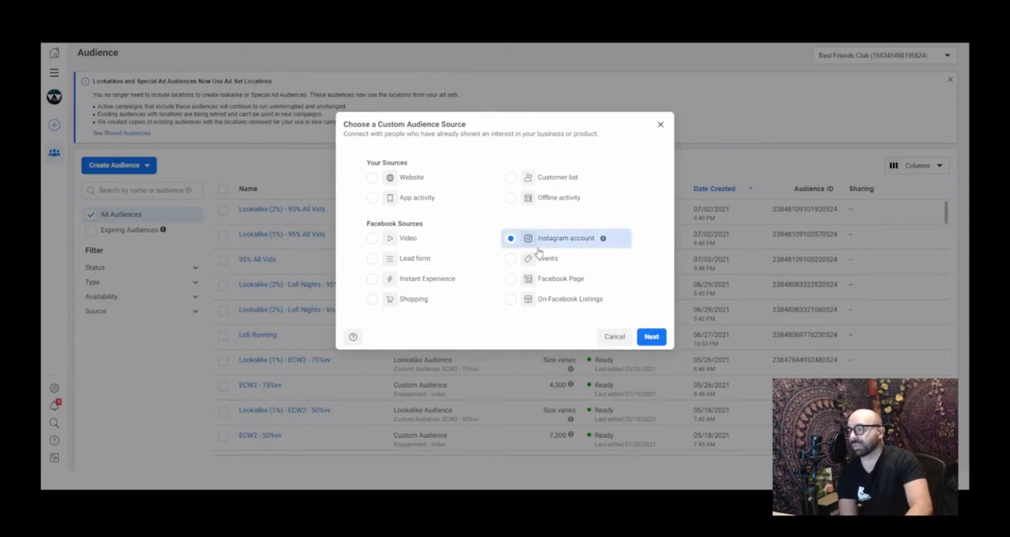
{"action": "left_click", "coordinate": [657, 345]}
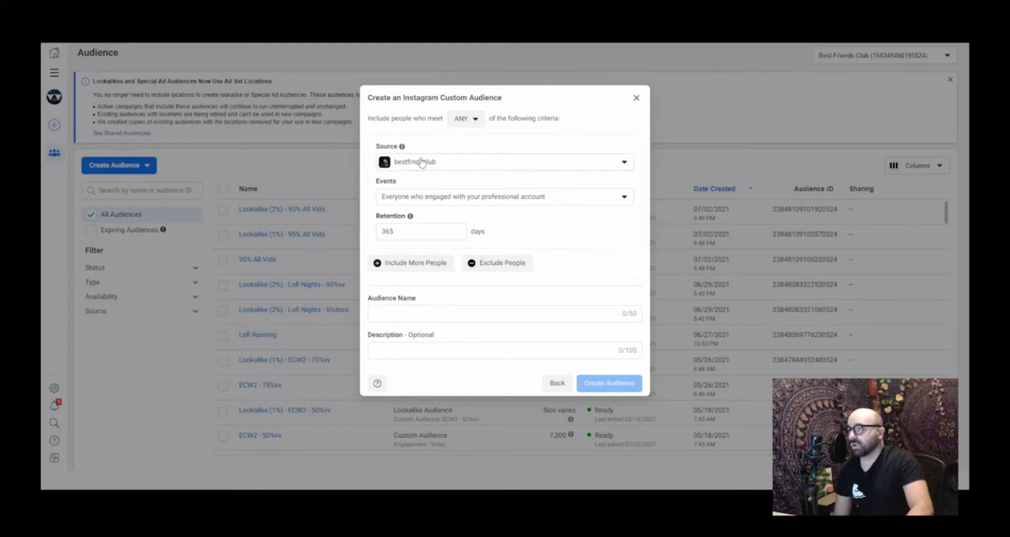
Step: Target everyone who engaged with the bestfrndsclub professional account, with a retention of 365 days
{"action": "left_click", "coordinate": [443, 163]}
{"action": "left_click", "coordinate": [445, 183]}
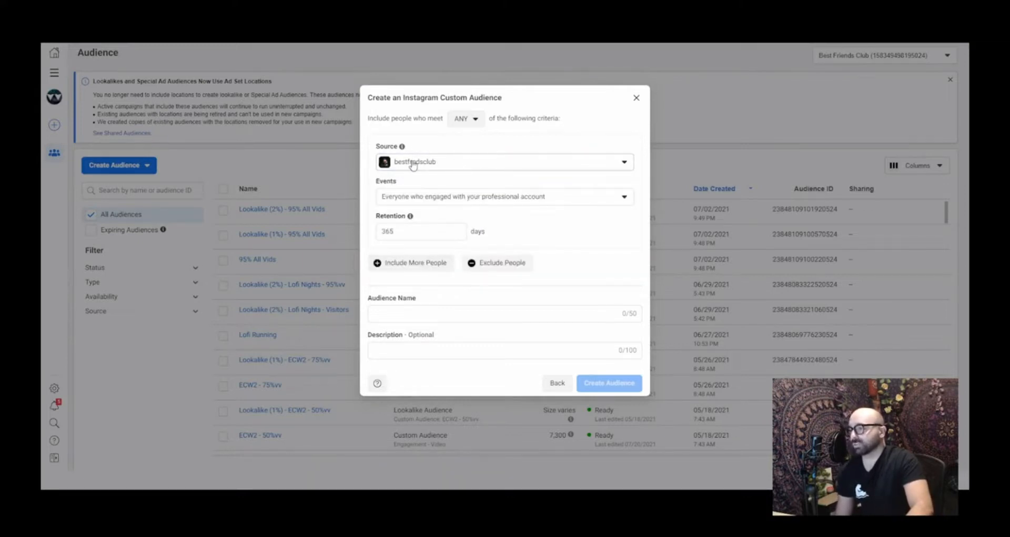
{"action": "left_click", "coordinate": [455, 200]}
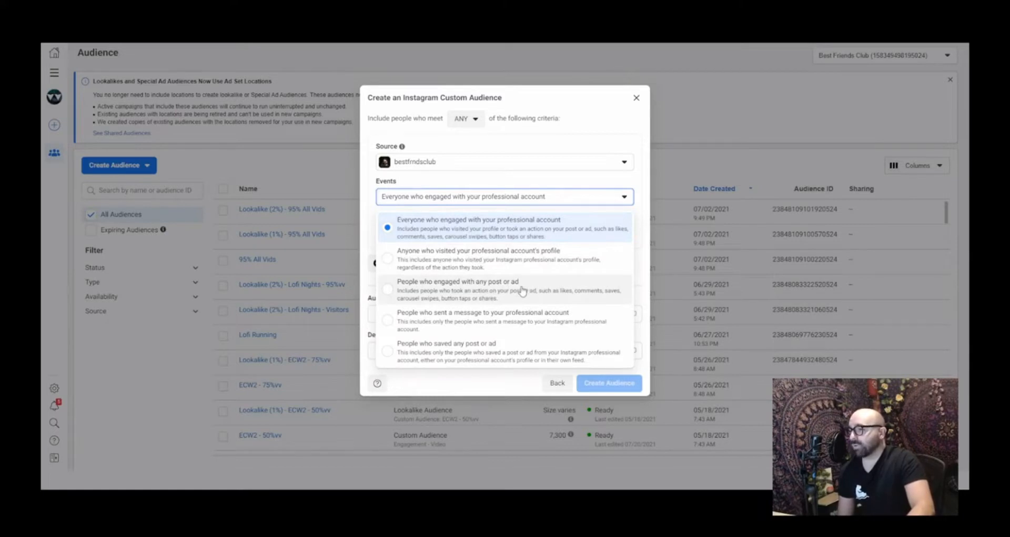
{"action": "left_click", "coordinate": [474, 229]}
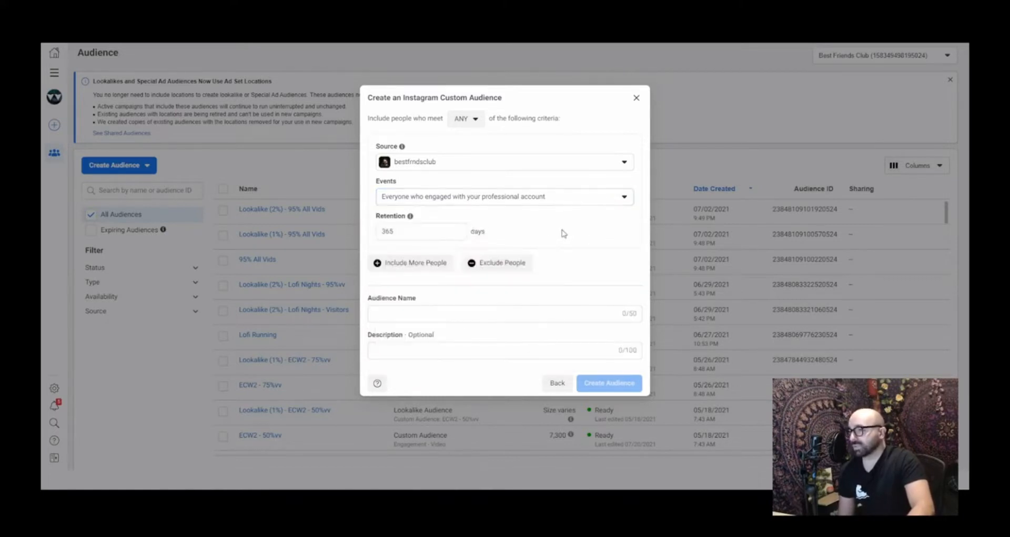
{"action": "mouse_move", "coordinate": [410, 217]}
{"action": "left_click_drag", "start_coordinate": [404, 233], "coordinate": [383, 233]}
{"action": "left_click", "coordinate": [402, 231]}
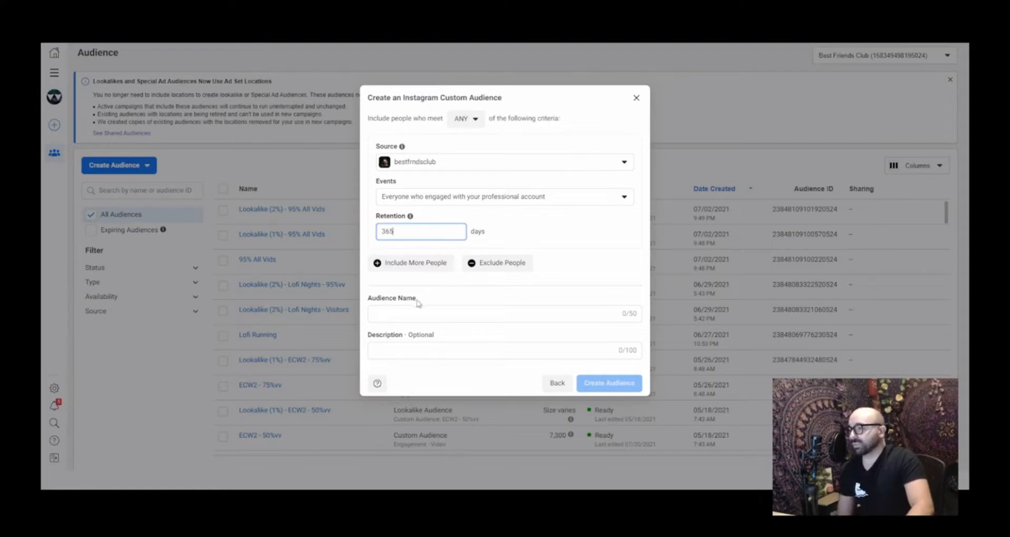
Step: Name the Instagram custom audience "IE Engagement - 365"
{"action": "left_click", "coordinate": [403, 316]}
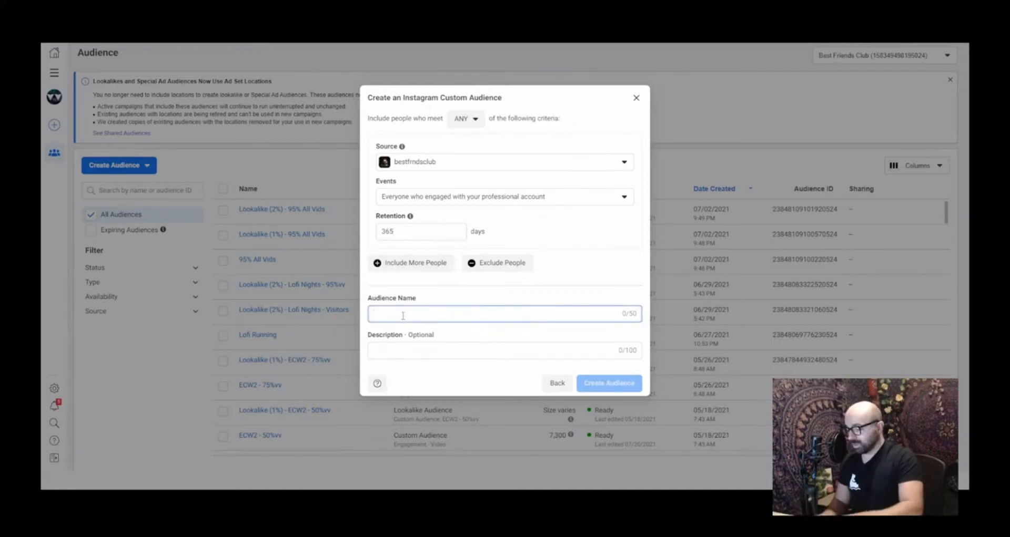
{"action": "type", "text": "IE Engagement"}
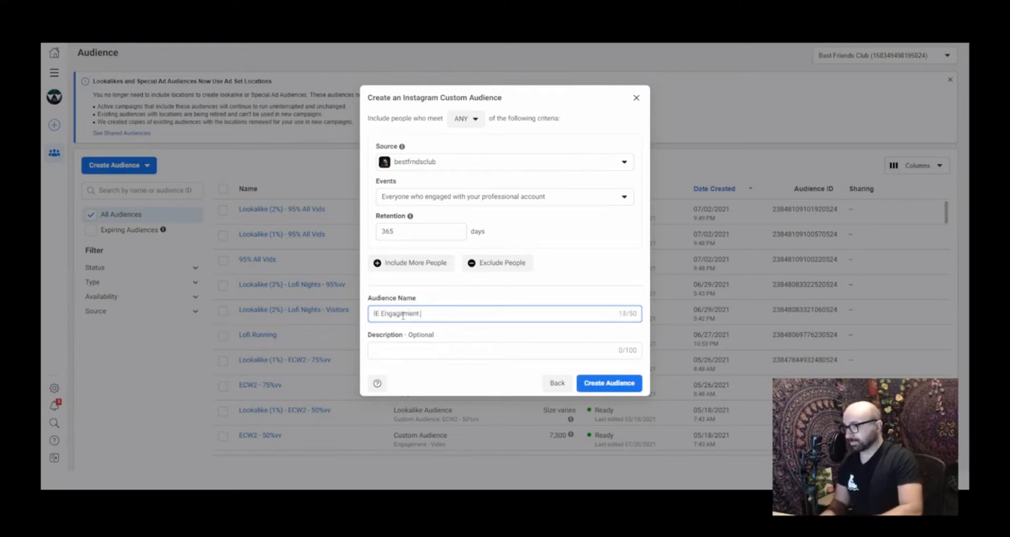
{"action": "type", "text": " - 365"}
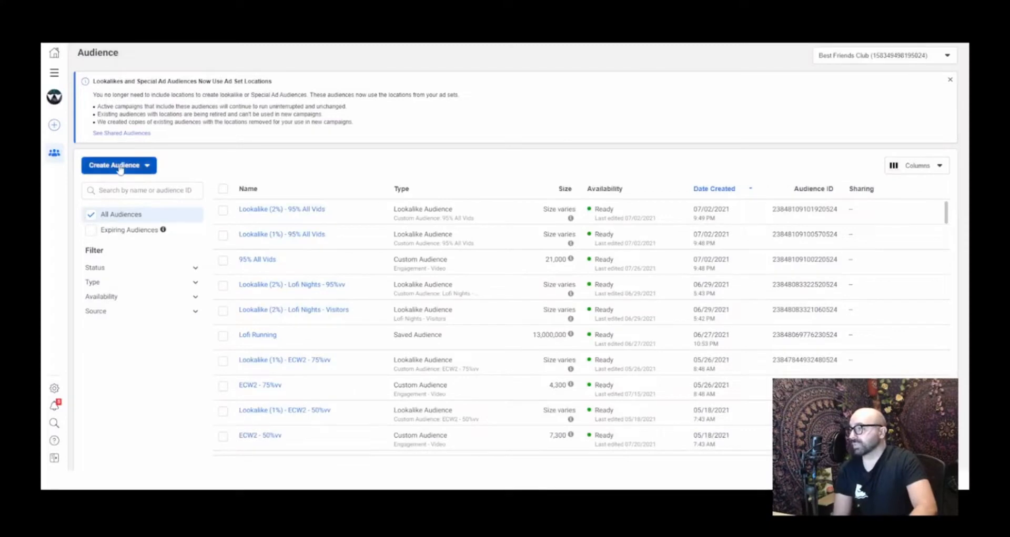
Step: Start a lookalike audience, search the other sources for "ie" and choose the "IE - 1 yr" custom audience as its source
{"action": "left_click", "coordinate": [119, 167]}
{"action": "left_click", "coordinate": [135, 211]}
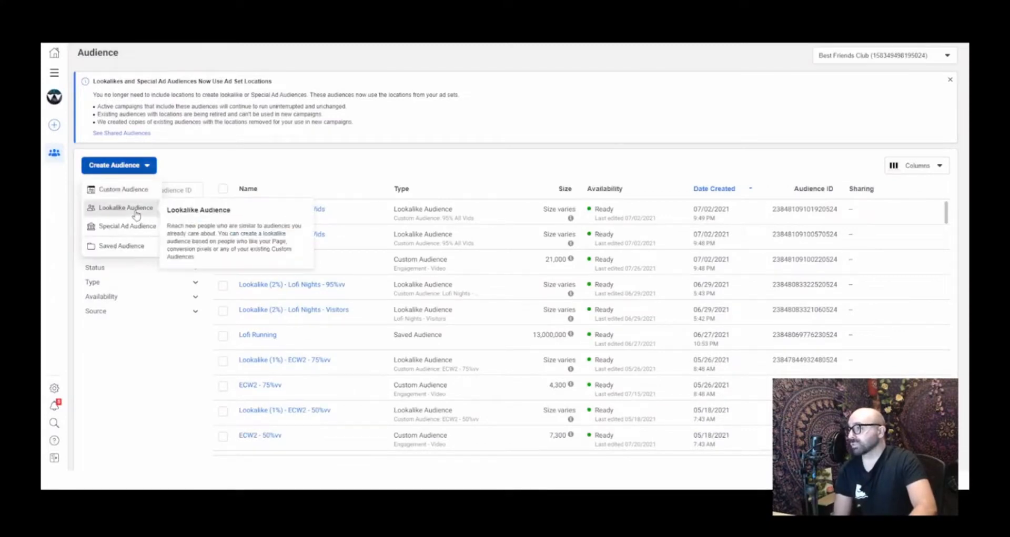
{"action": "left_click", "coordinate": [430, 142]}
{"action": "type", "text": "le"}
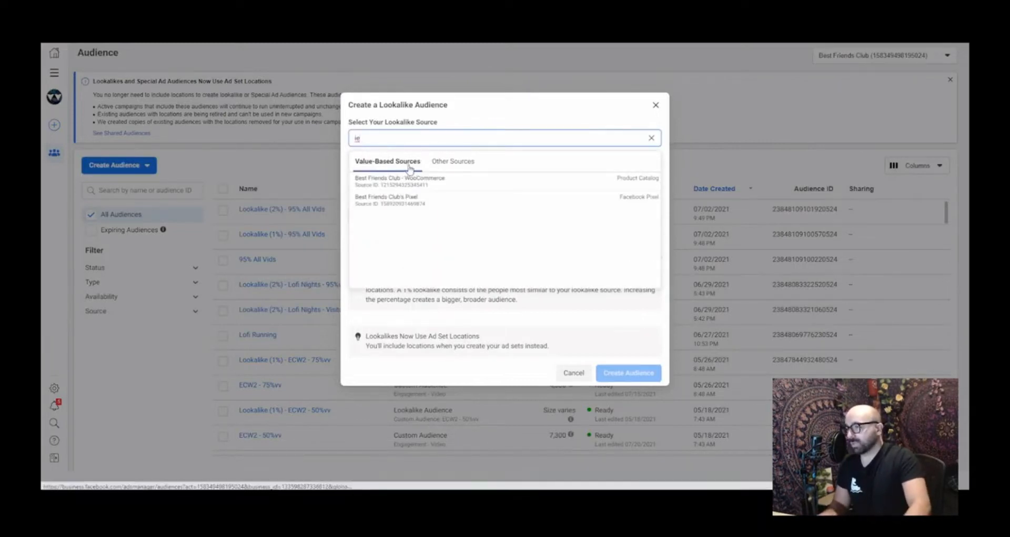
{"action": "left_click", "coordinate": [454, 165]}
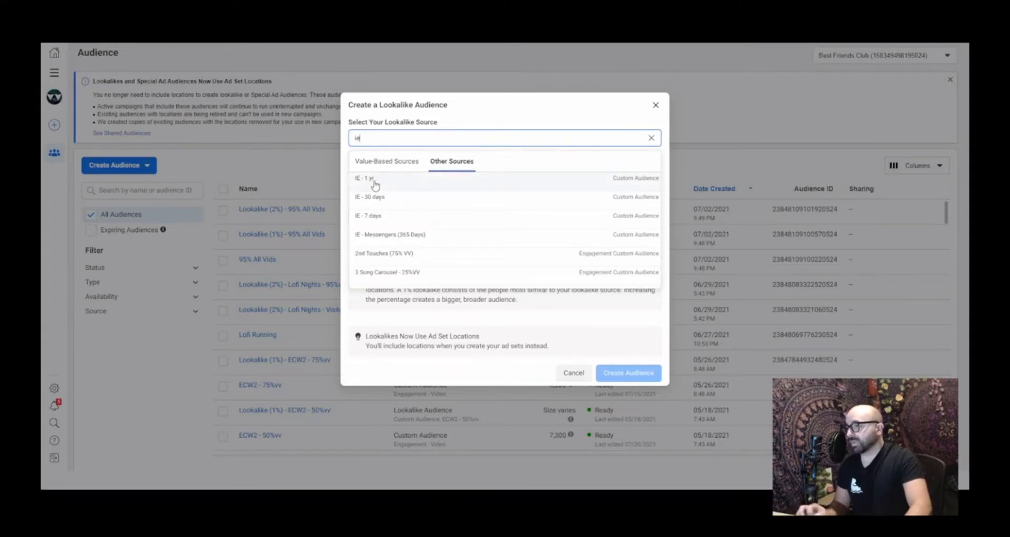
{"action": "left_click", "coordinate": [384, 183]}
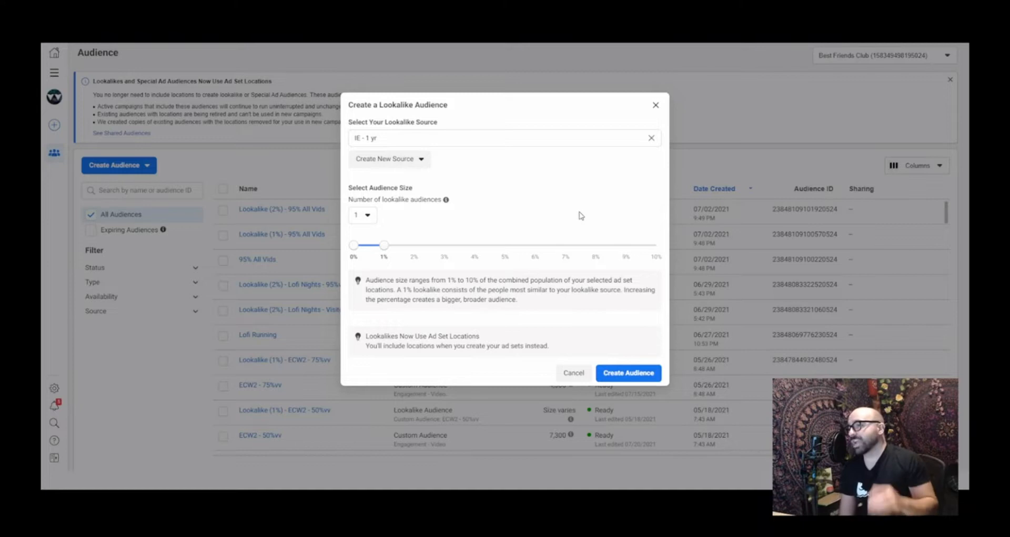
Step: Discard the open lookalike audience draft and review the summary of the "Lookalike (2%) - Lofi Nights - 95%vv" audience
{"action": "left_click", "coordinate": [655, 105]}
{"action": "mouse_move", "coordinate": [316, 289]}
{"action": "left_click", "coordinate": [315, 287]}
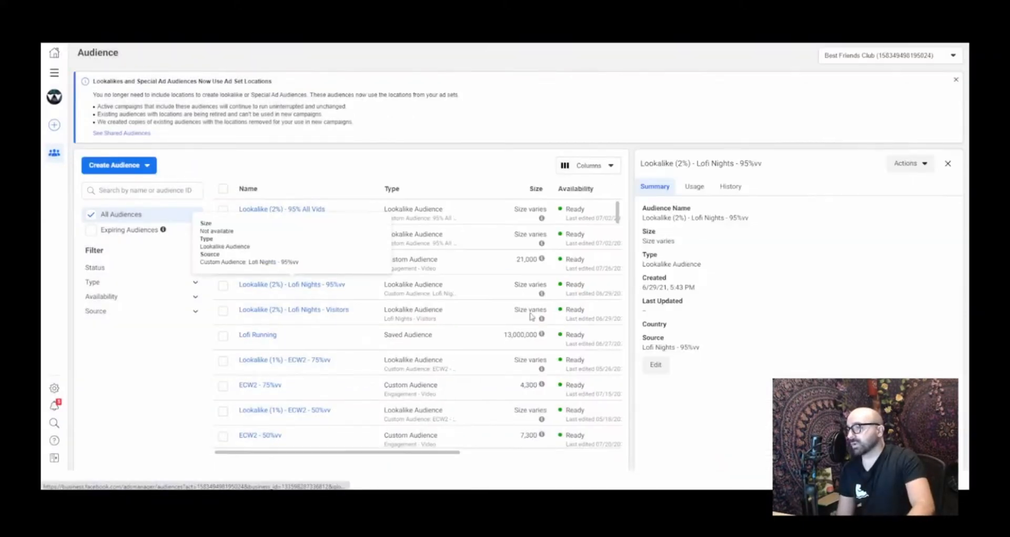
{"action": "left_click_drag", "start_coordinate": [640, 163], "coordinate": [764, 167]}
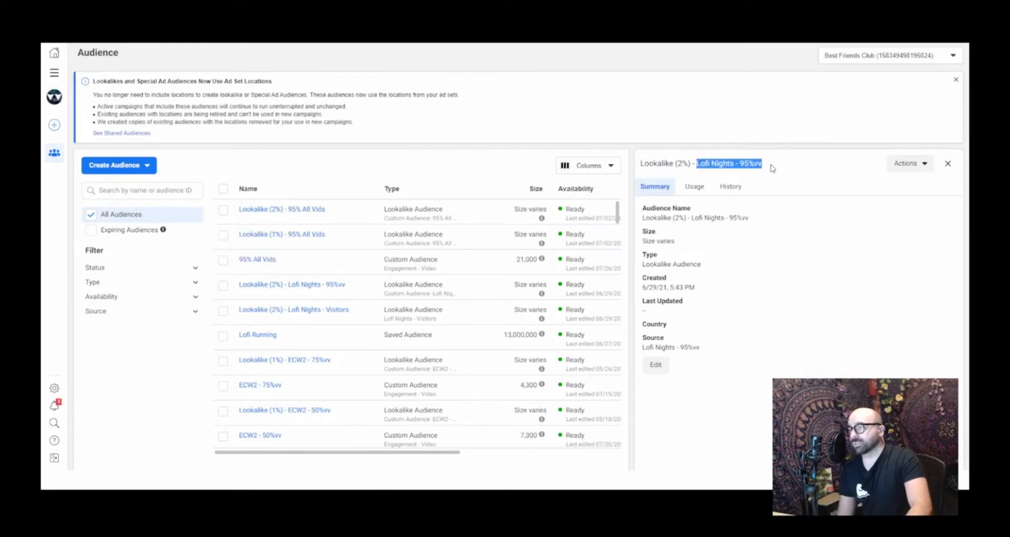
{"action": "left_click", "coordinate": [947, 164]}
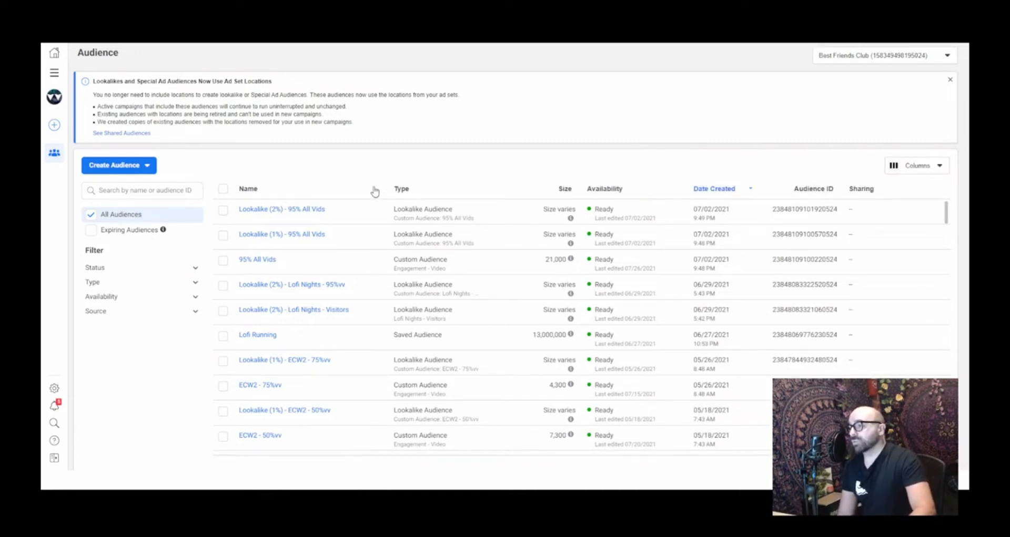
Step: Start a new custom audience and examine the Website, Customer list, Instagram account, Facebook Page and Video source options
{"action": "left_click", "coordinate": [139, 167]}
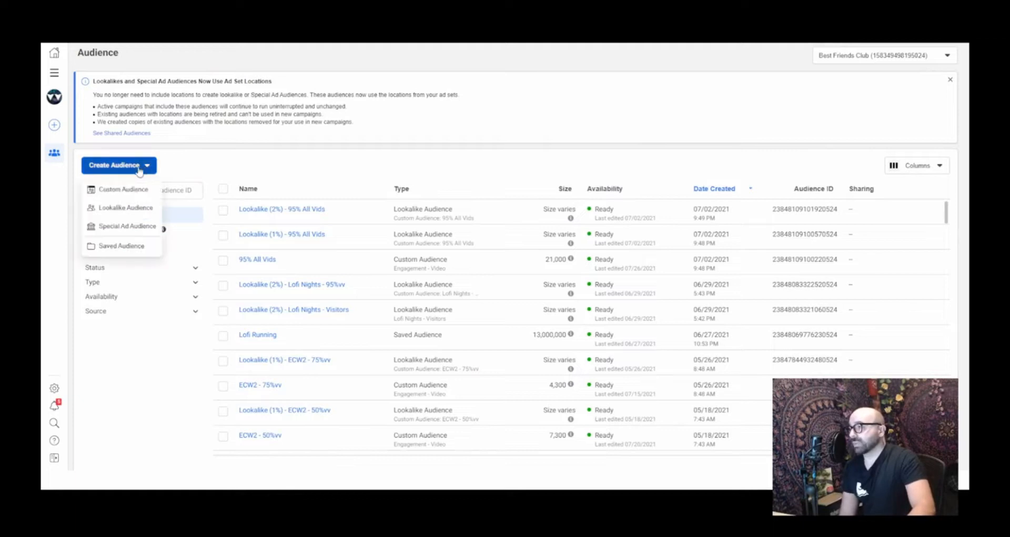
{"action": "left_click", "coordinate": [105, 189]}
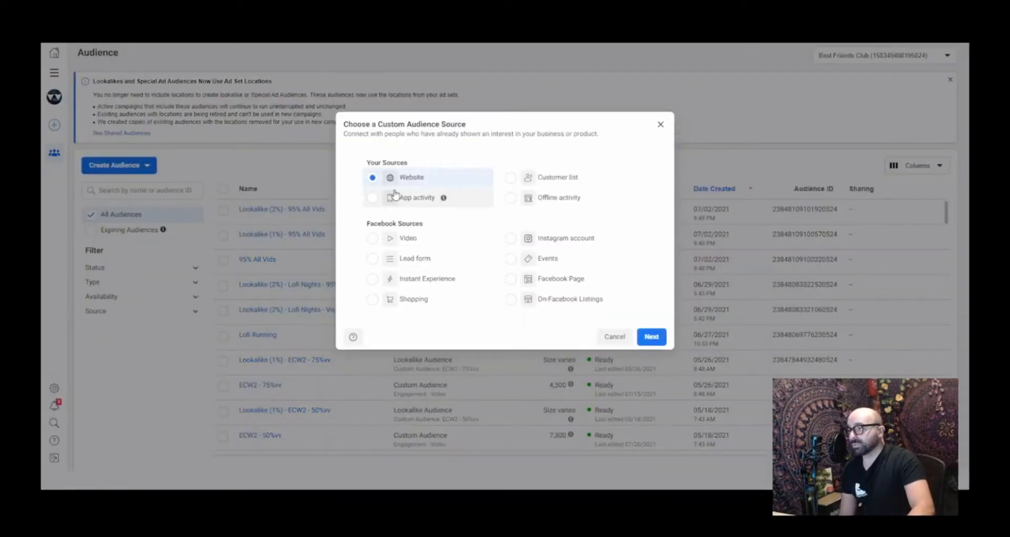
{"action": "left_click", "coordinate": [411, 182]}
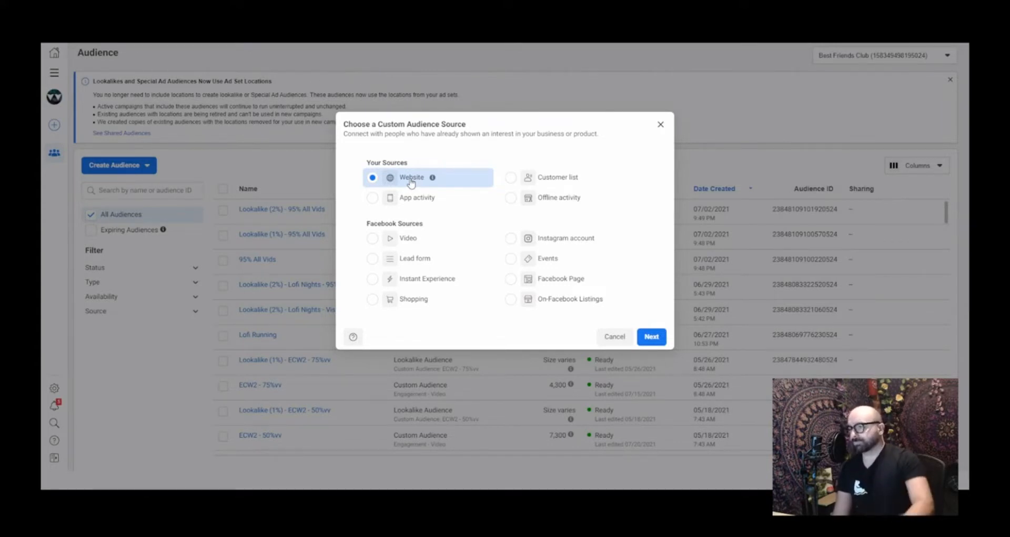
{"action": "left_click", "coordinate": [552, 180]}
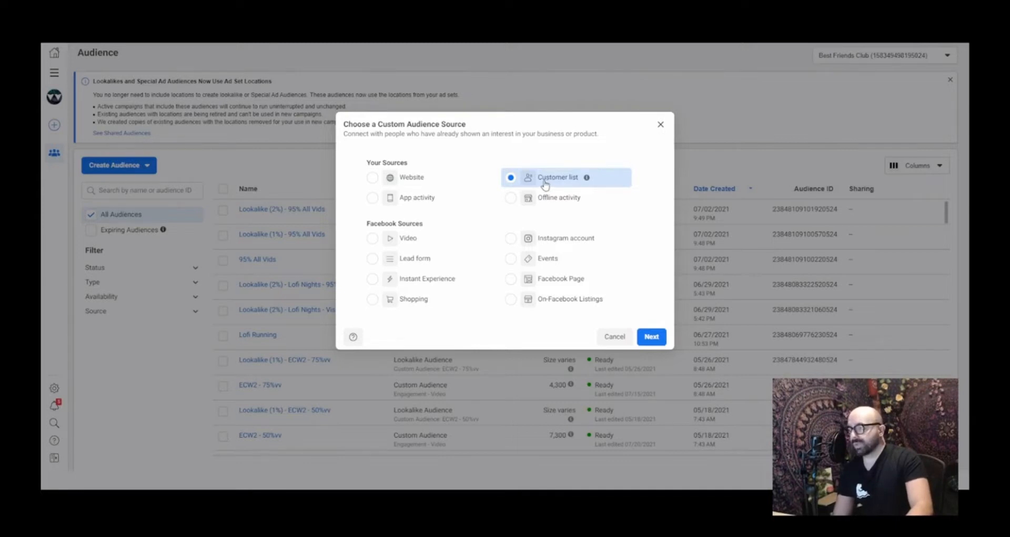
{"action": "left_click", "coordinate": [550, 242]}
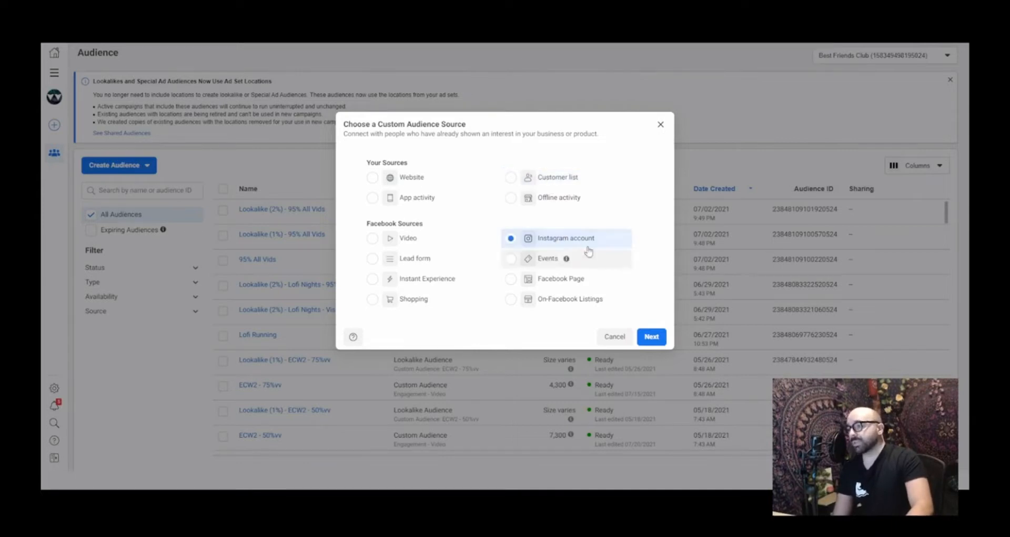
{"action": "left_click", "coordinate": [543, 280]}
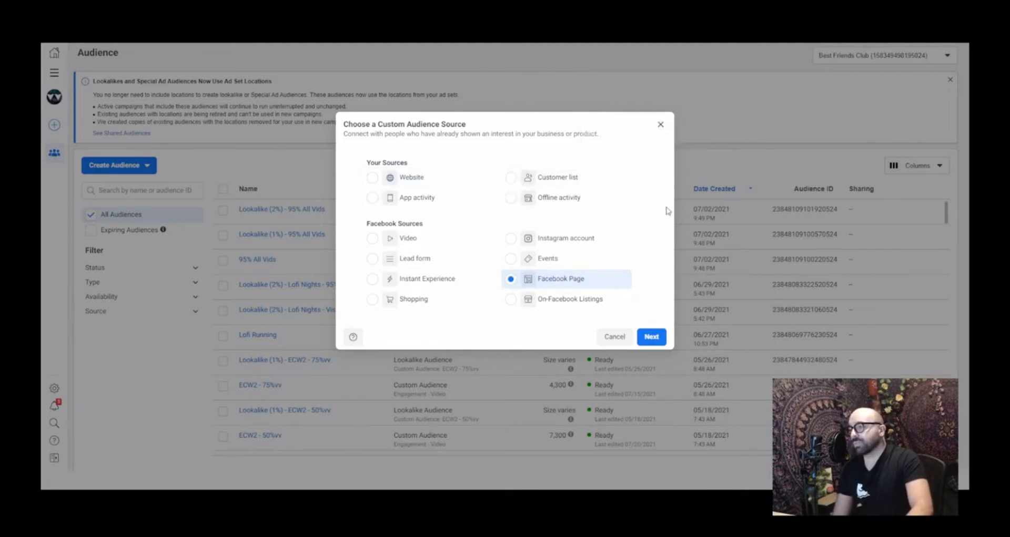
{"action": "left_click", "coordinate": [405, 239]}
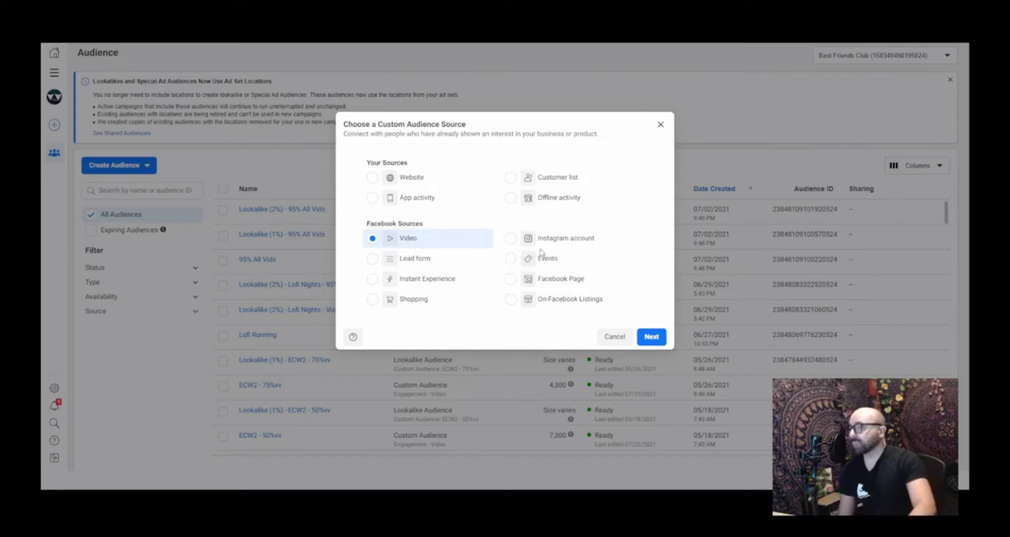
{"action": "left_click", "coordinate": [394, 184]}
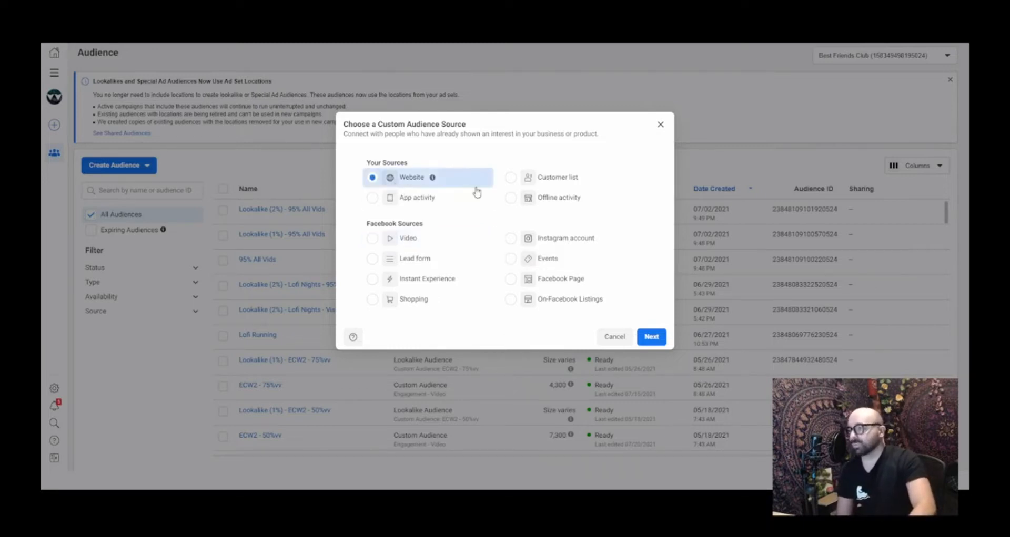
{"action": "left_click", "coordinate": [550, 184]}
{"action": "left_click", "coordinate": [572, 245]}
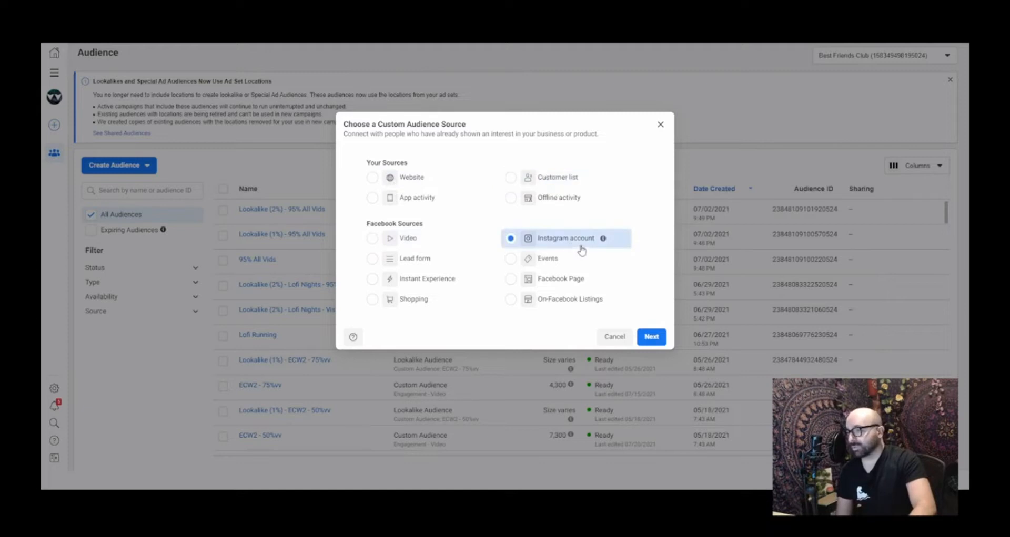
{"action": "left_click", "coordinate": [561, 280]}
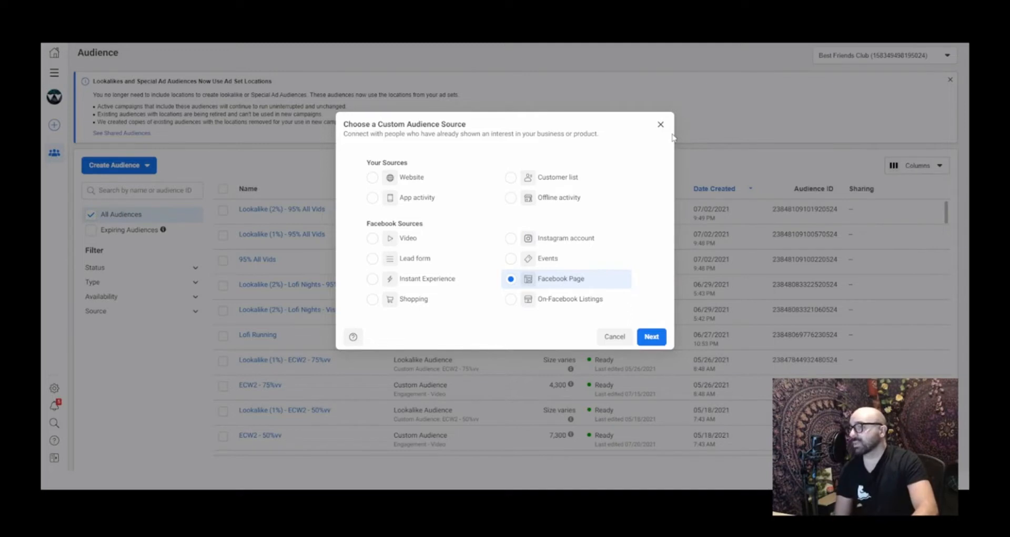
{"action": "left_click", "coordinate": [414, 183]}
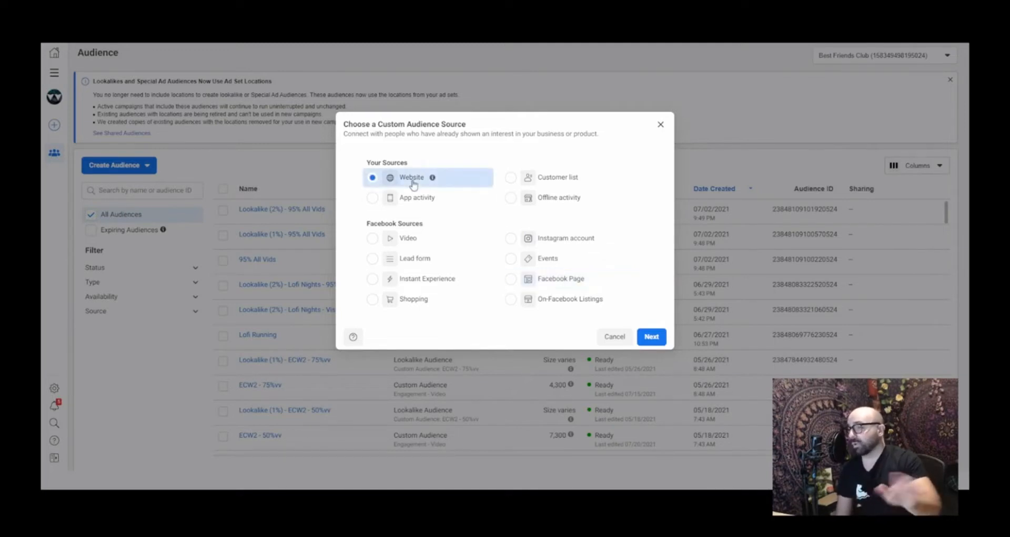